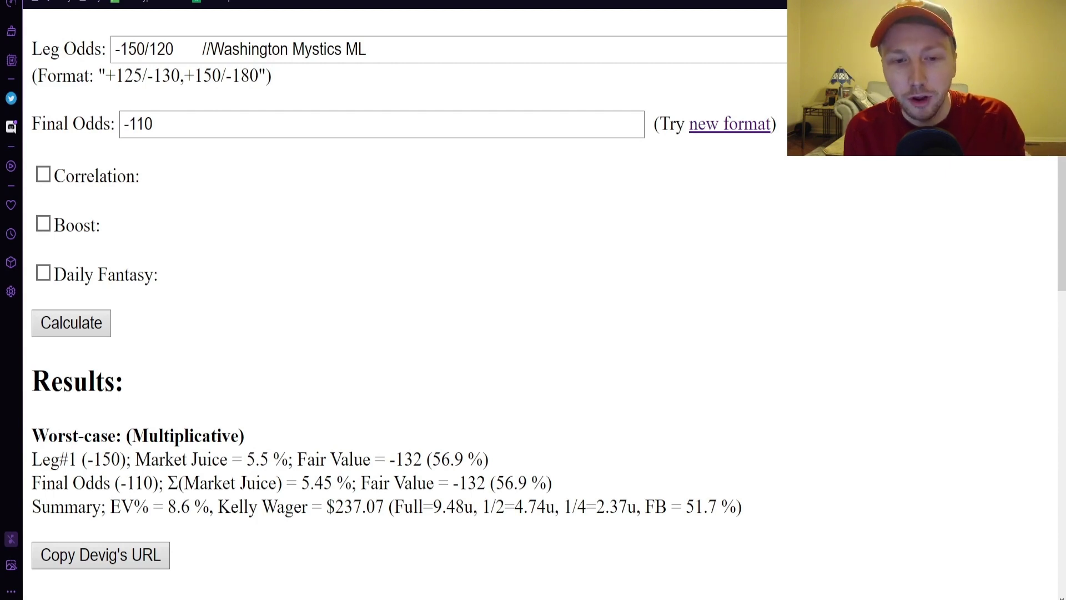
Space out the // marker in the leg odds and append "Pinnacle" to the Washington Mystics ML comment
scroll(388, 278, "up", 1)
left_click_drag(223, 114, 211, 114)
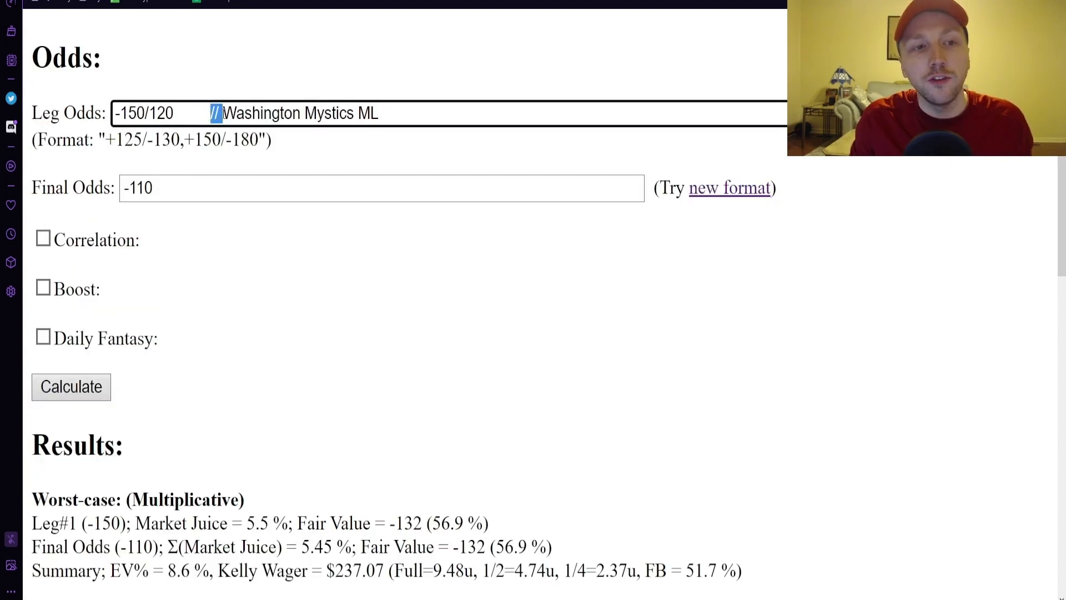
left_click(222, 114)
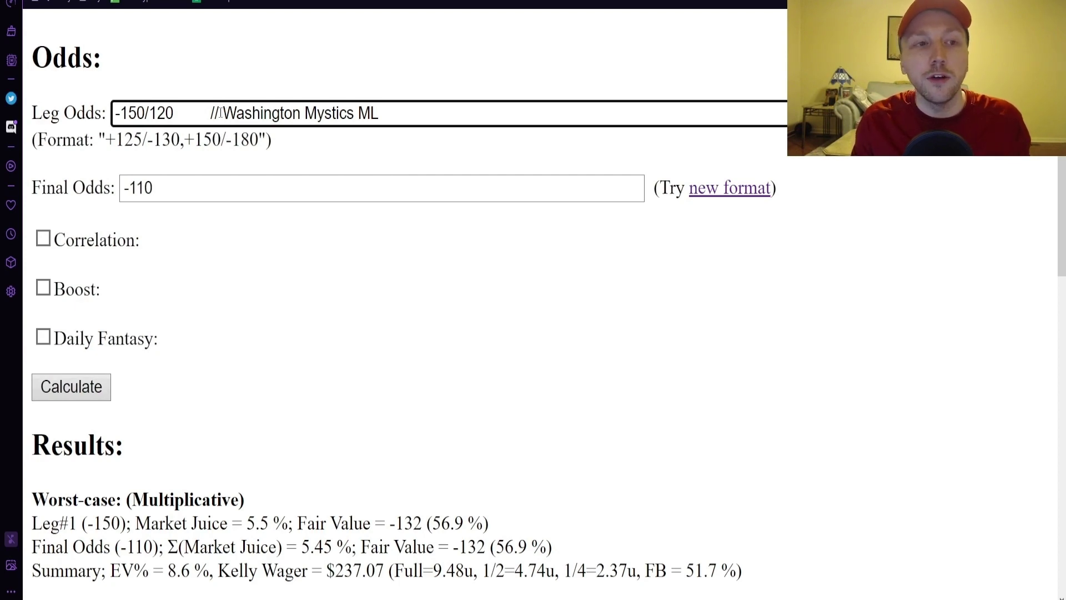
left_click(375, 114)
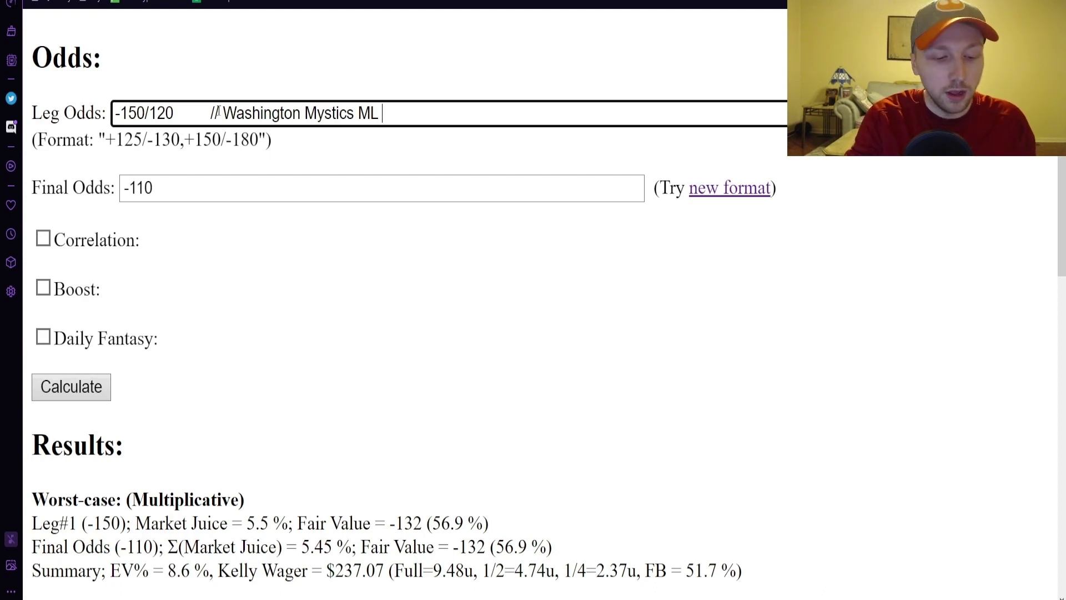
type("Pinnacle")
Append the comment "// FanDuel" to the -110 final odds and recalculate the devig
left_click(194, 191)
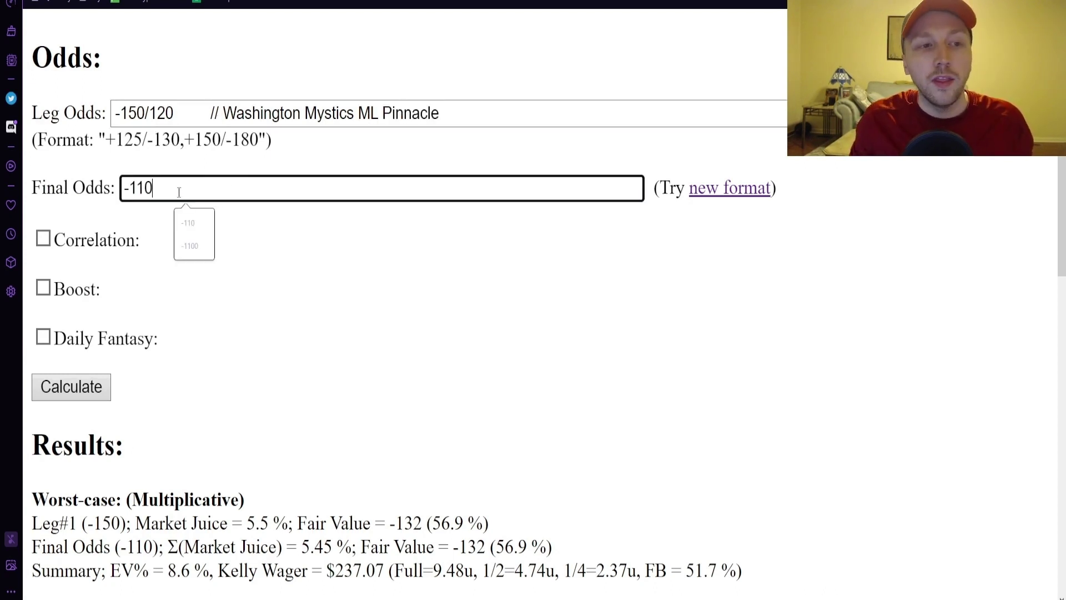
left_click_drag(164, 192, 116, 185)
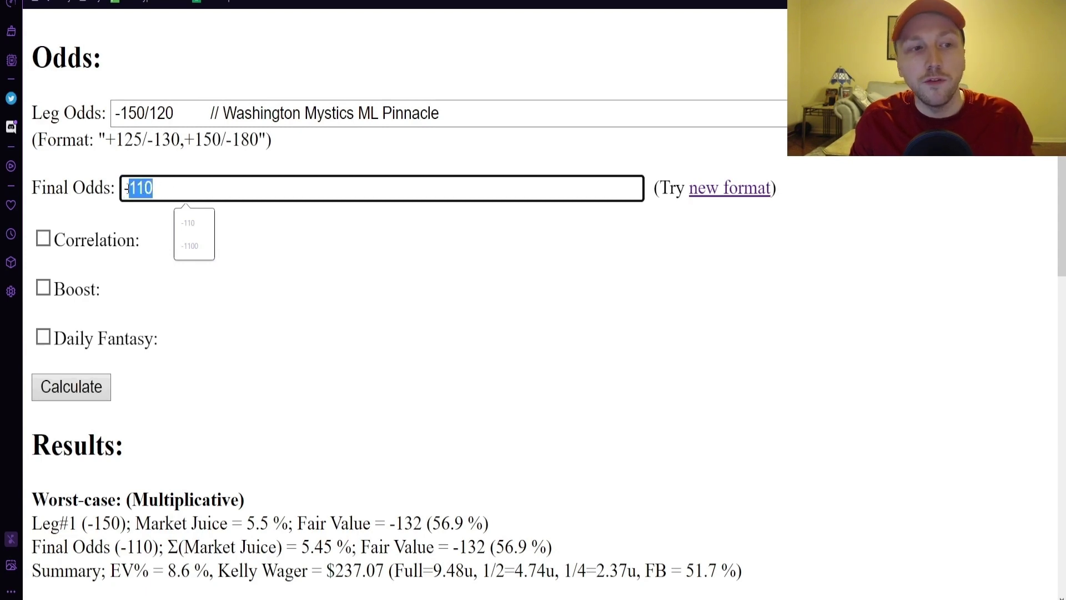
left_click(173, 181)
double_click(217, 114)
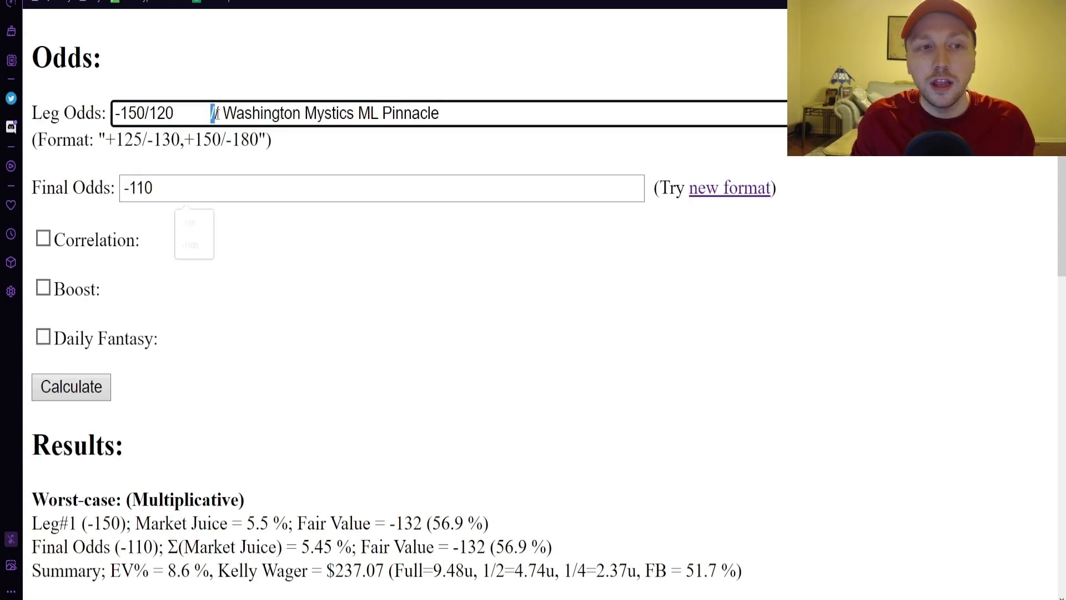
left_click_drag(252, 113, 471, 113)
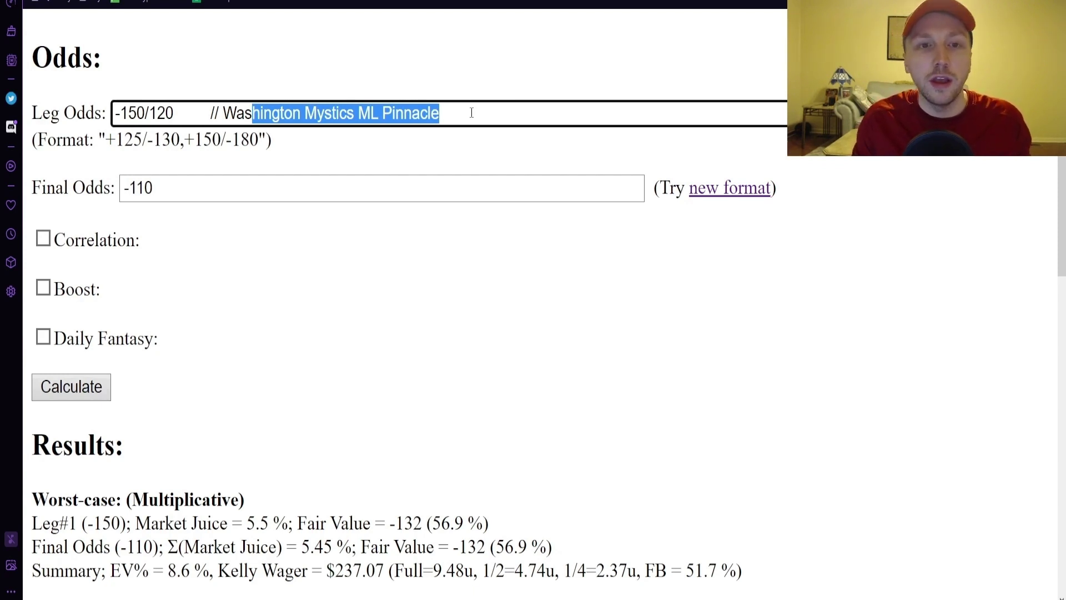
left_click(192, 193)
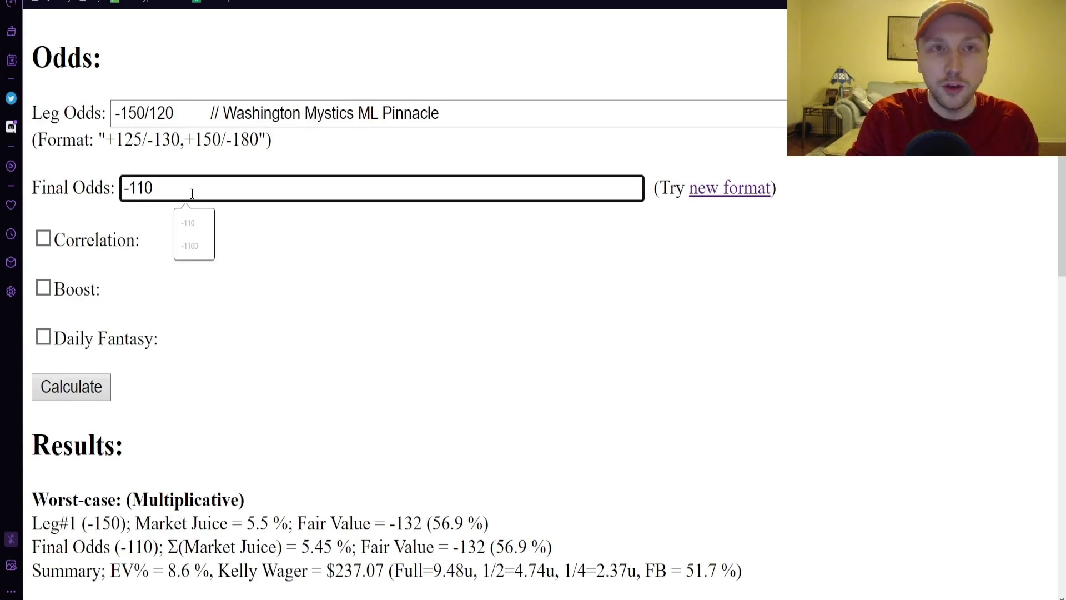
type("// FanDuel")
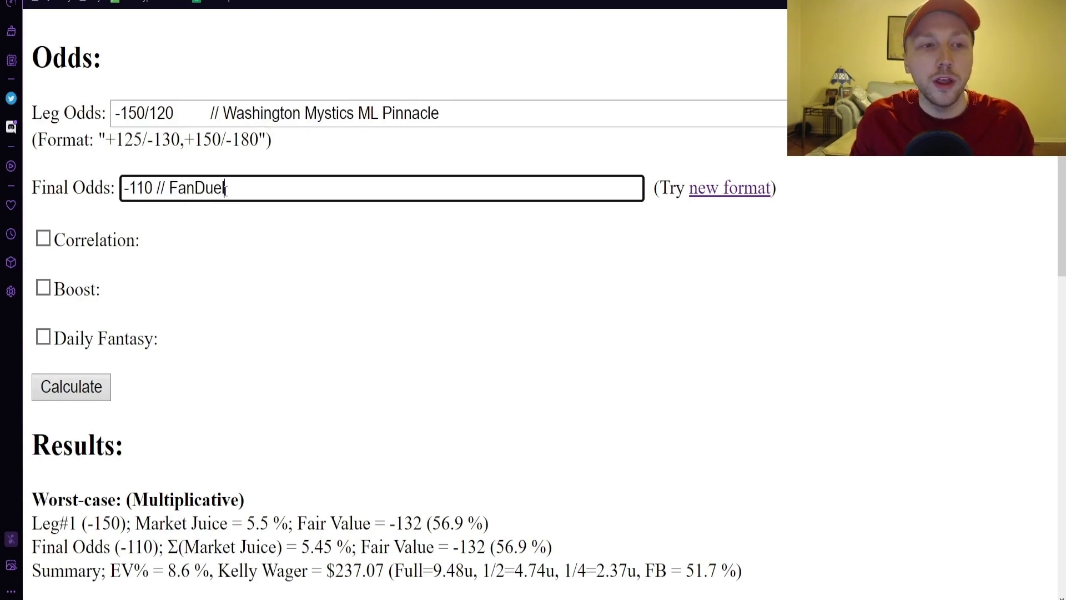
left_click_drag(172, 189, 250, 186)
left_click(94, 387)
scroll(250, 317, "down", 1)
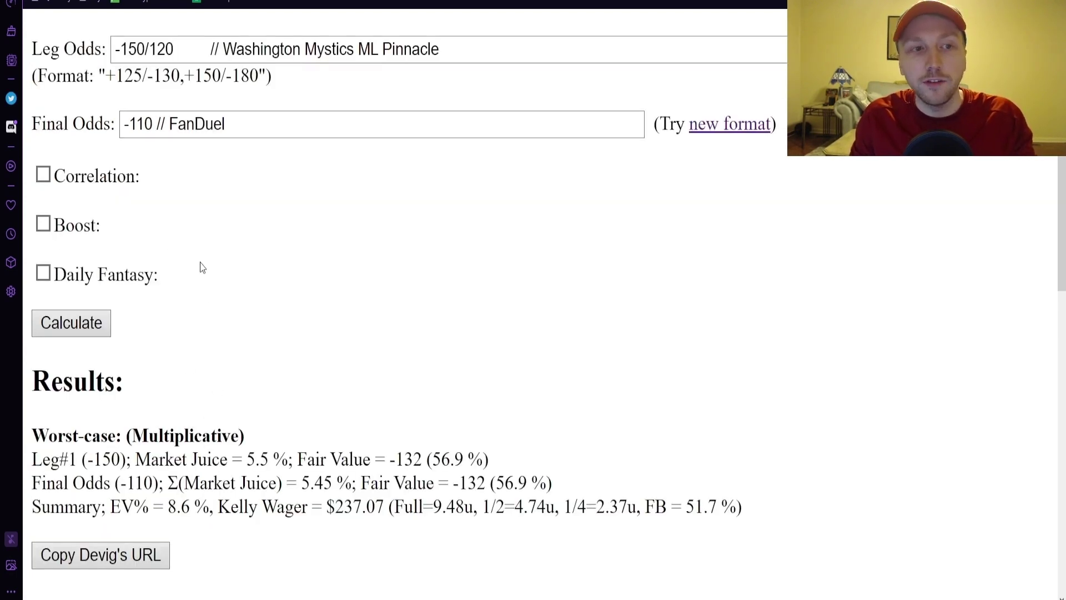
Remove the // marker before FanDuel in the final odds and recalculate the devig
scroll(203, 261, "up", 1)
double_click(162, 189)
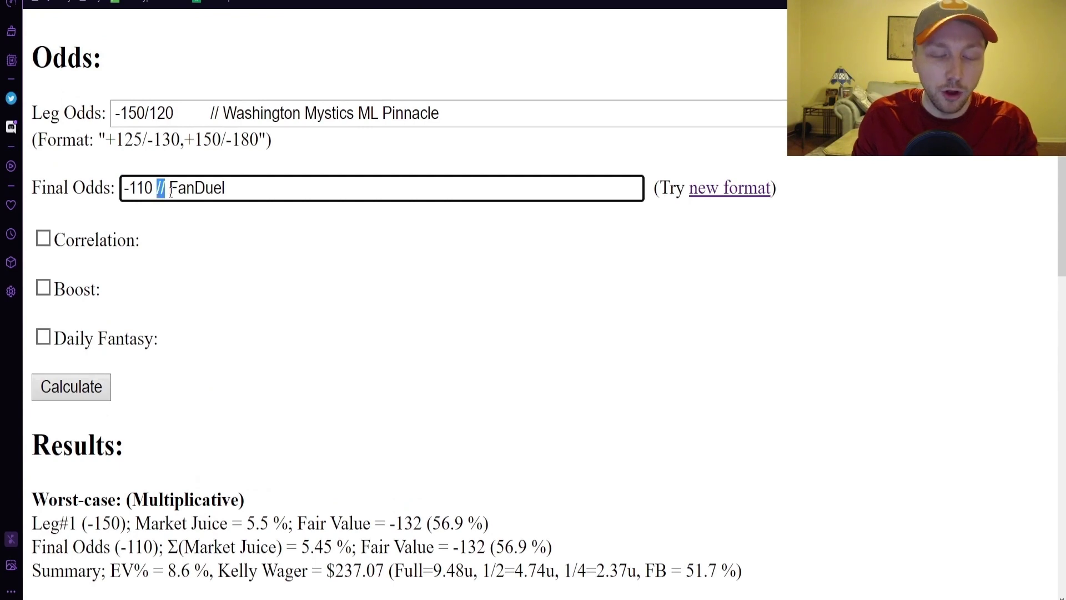
key("BackSpace")
left_click(84, 387)
scroll(279, 447, "down", 5)
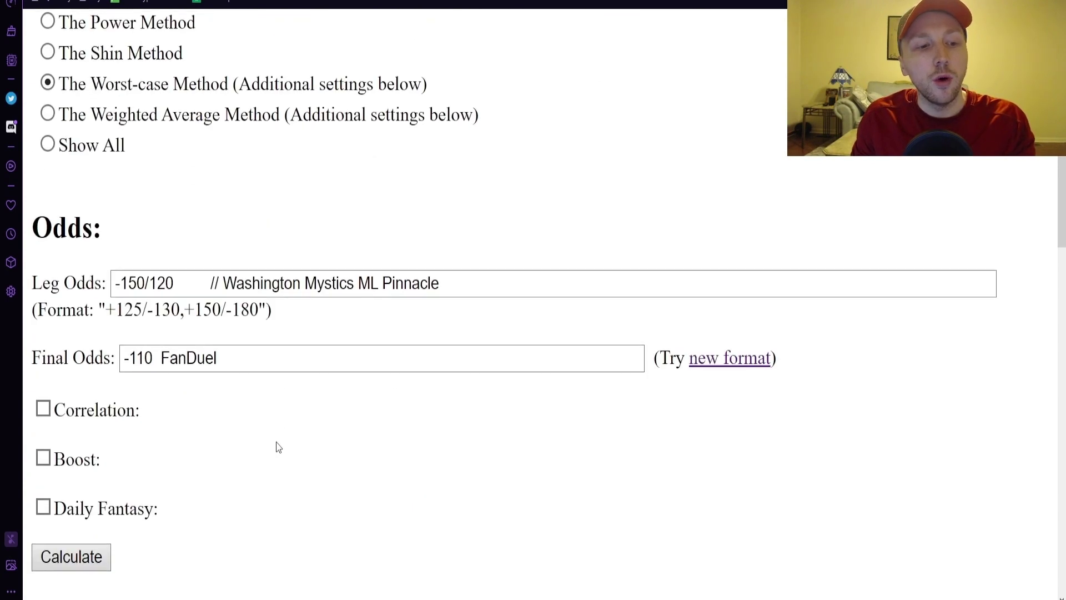
scroll(278, 447, "down", 4)
Put the // comment marker back in front of FanDuel in the final odds
left_click(160, 124)
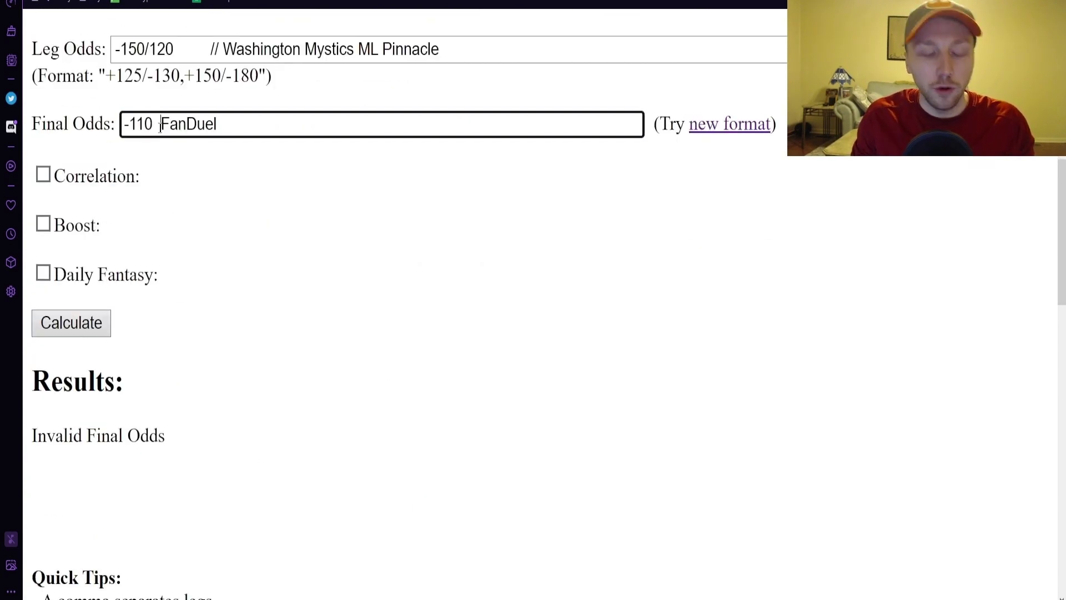
type("//")
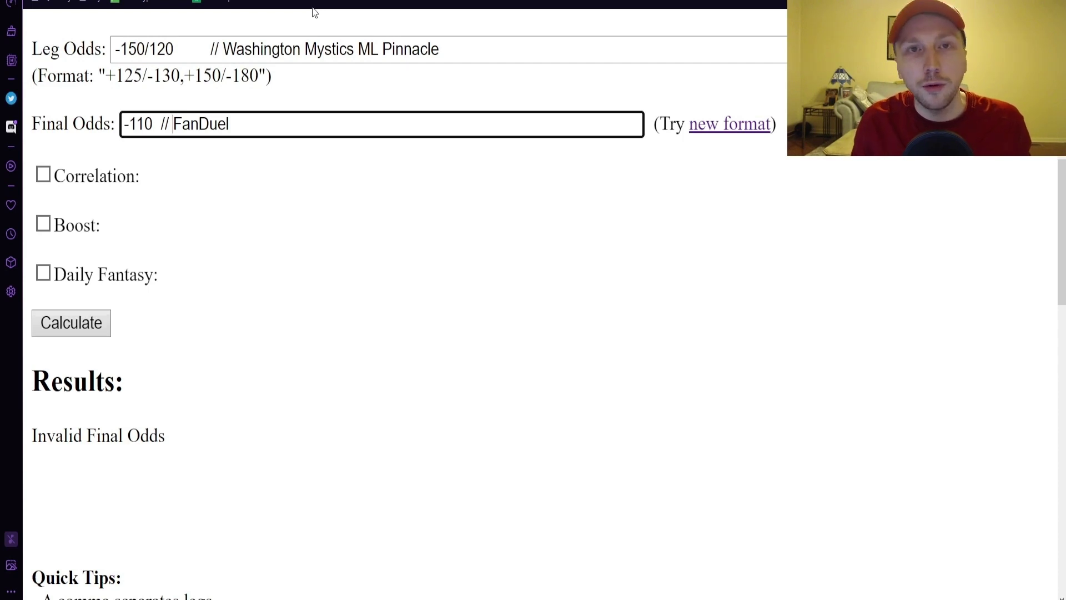
left_click_drag(229, 124, 256, 137)
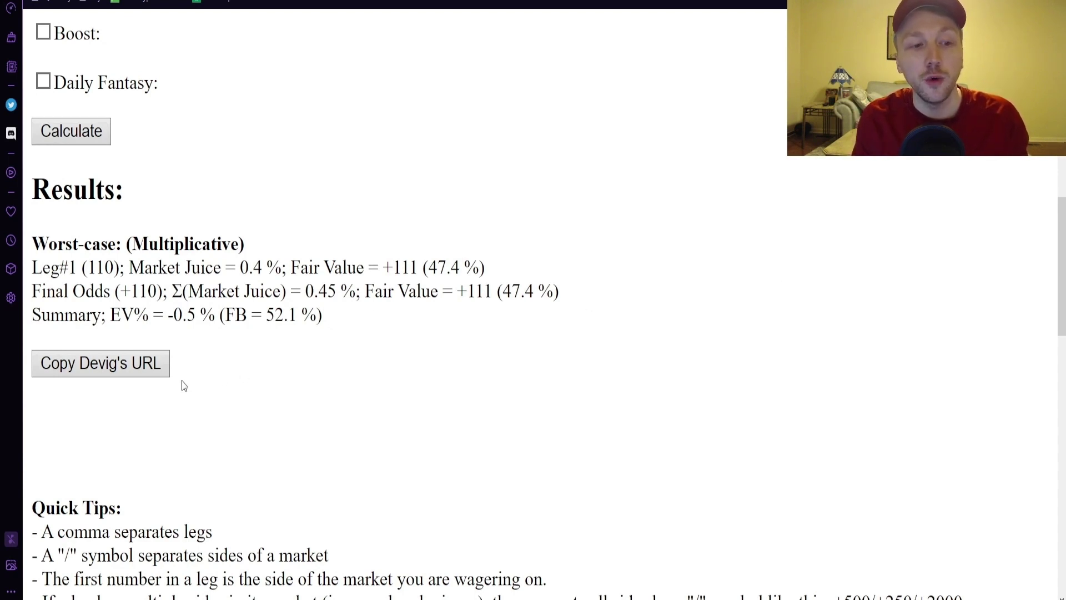
Copy the devig's URL for the MAX formula example and review its leg odds and final odds
left_click(144, 368)
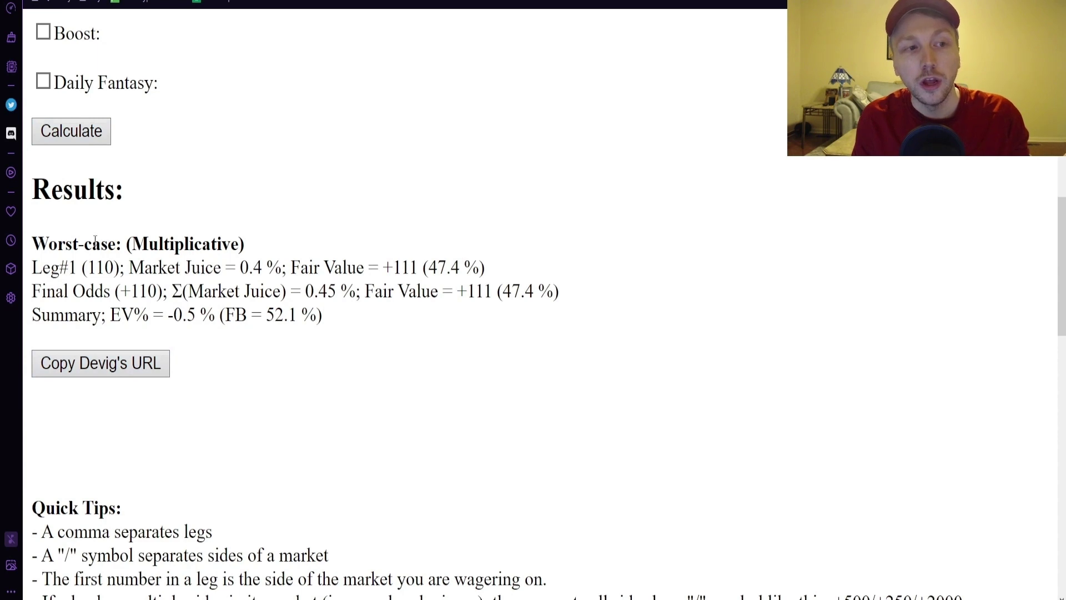
scroll(115, 439, "up", 1)
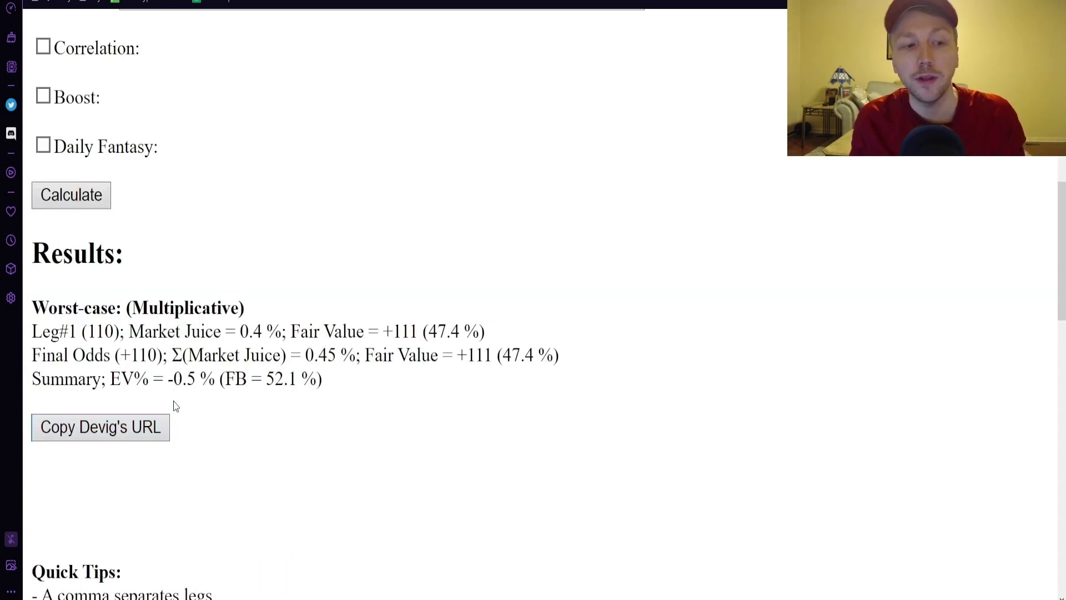
scroll(230, 400, "up", 4)
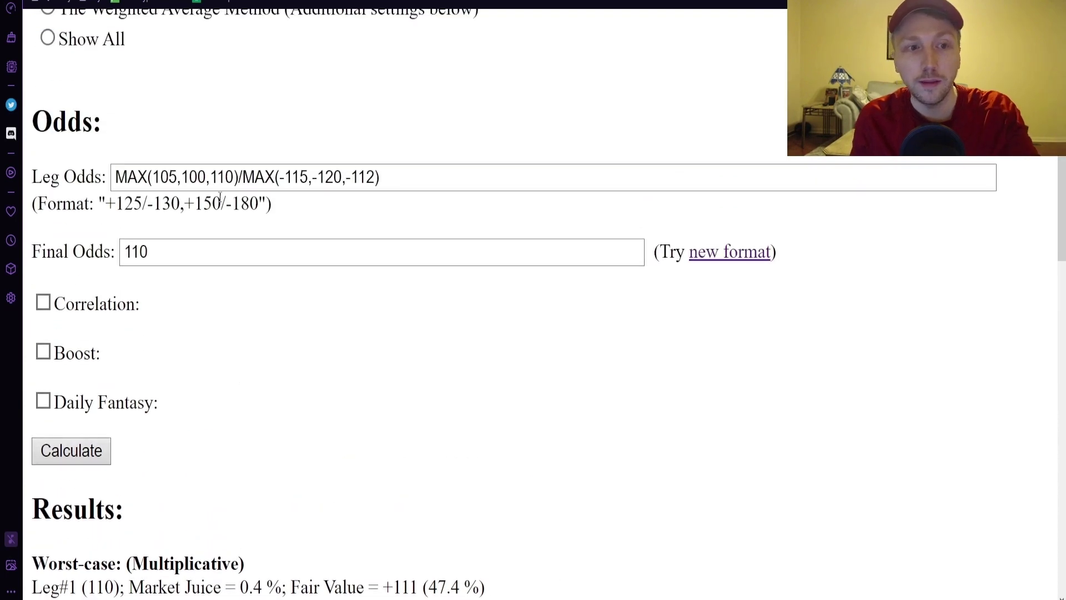
scroll(278, 440, "down", 2)
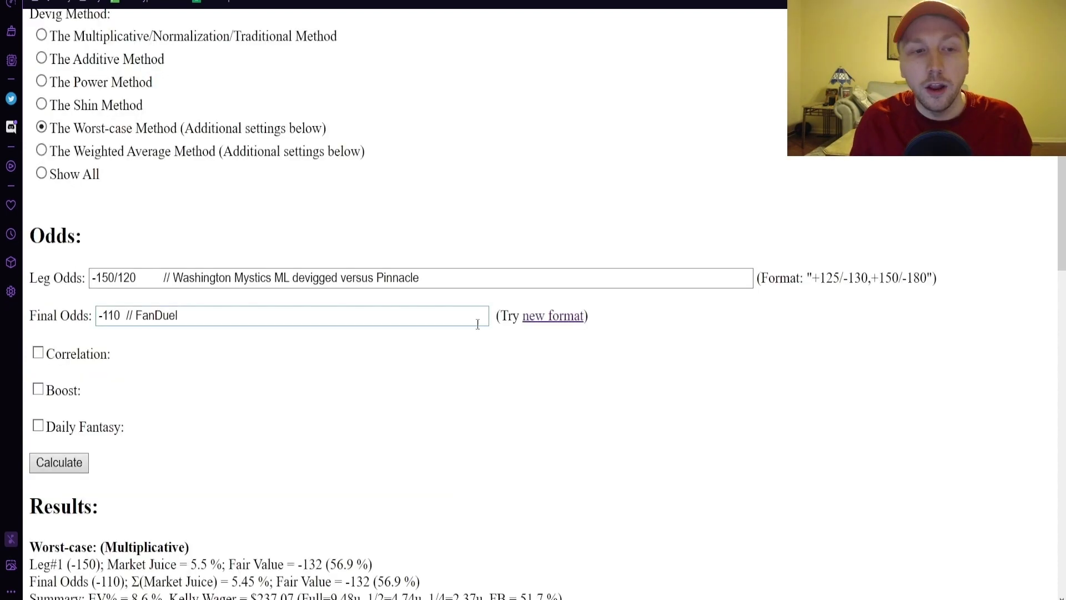
Try to start a new line after the Pinnacle comment in the single-line leg odds
key("ctrl+plus")
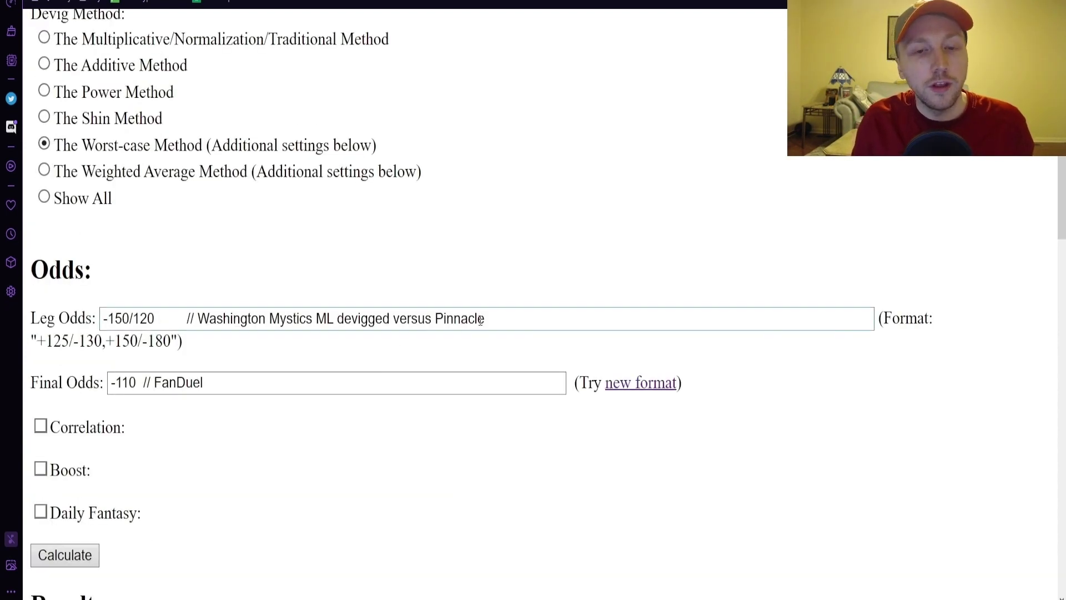
scroll(414, 328, "down", 1)
left_click(513, 248)
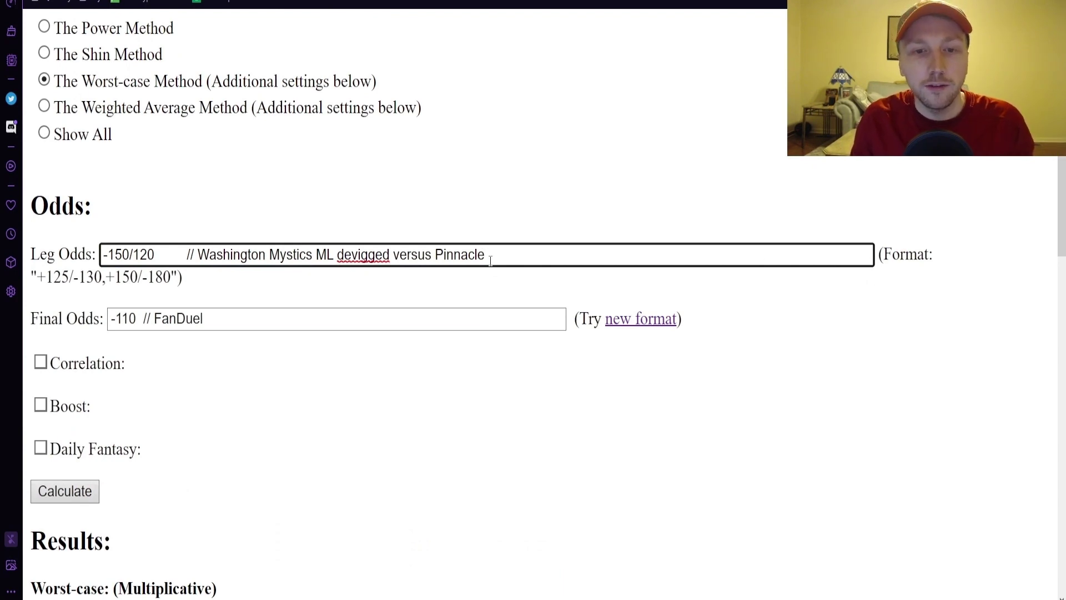
key("Return")
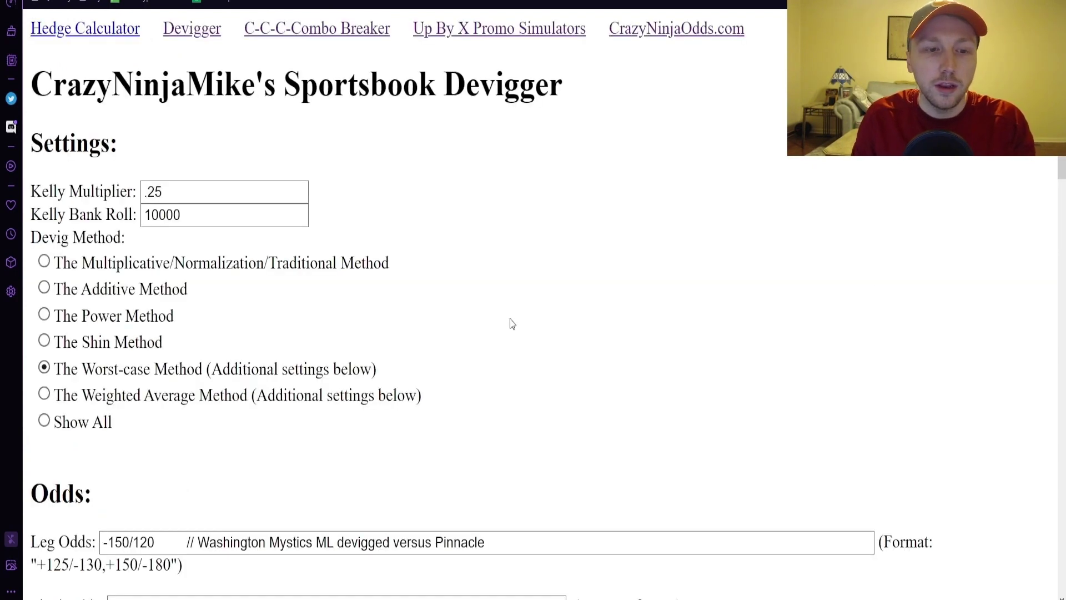
Enable the Use Multi-line Textbox option in the Misc Settings and return to the odds
scroll(509, 321, "down", 6)
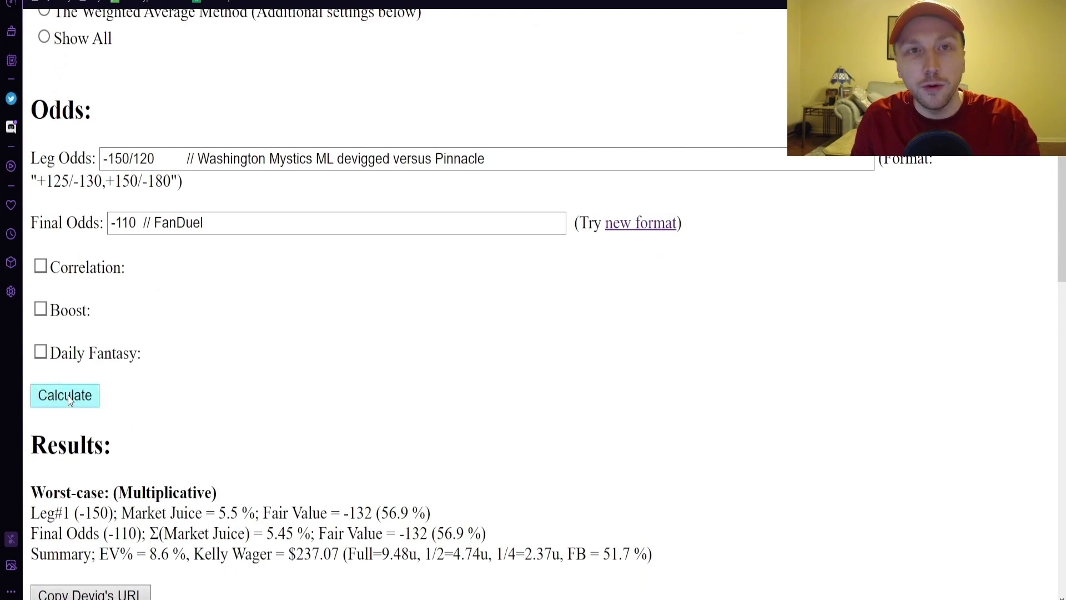
scroll(328, 457, "down", 15)
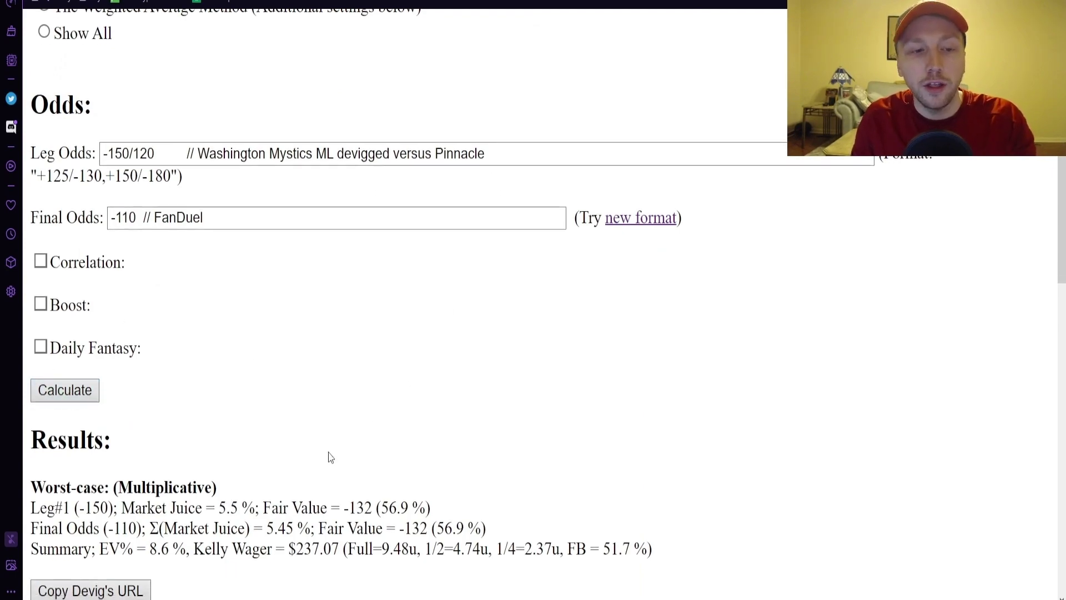
scroll(165, 452, "down", 2)
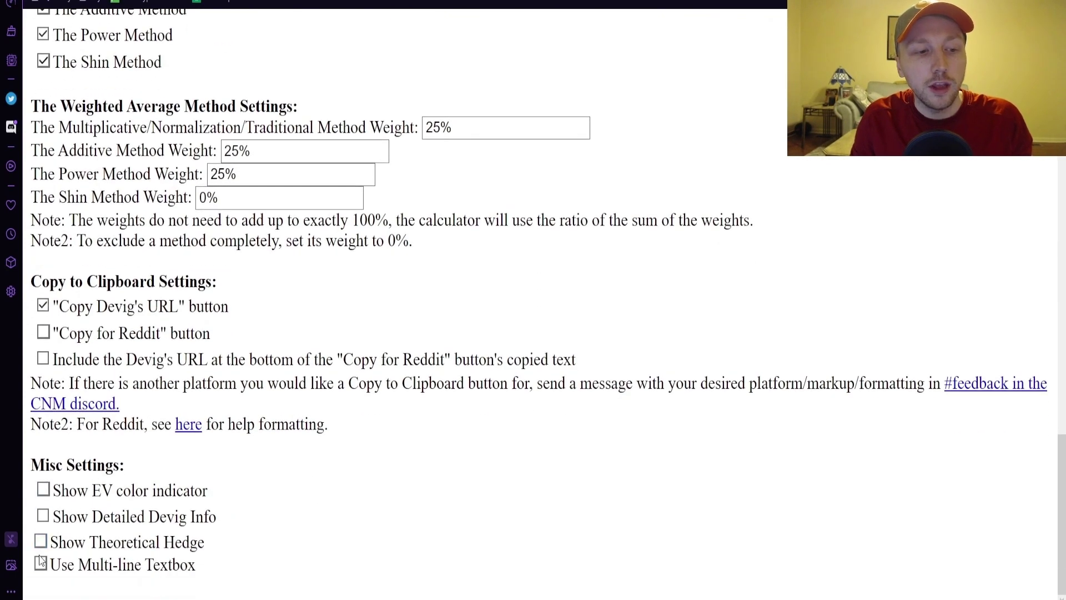
scroll(347, 287, "up", 20)
scroll(339, 389, "down", 3)
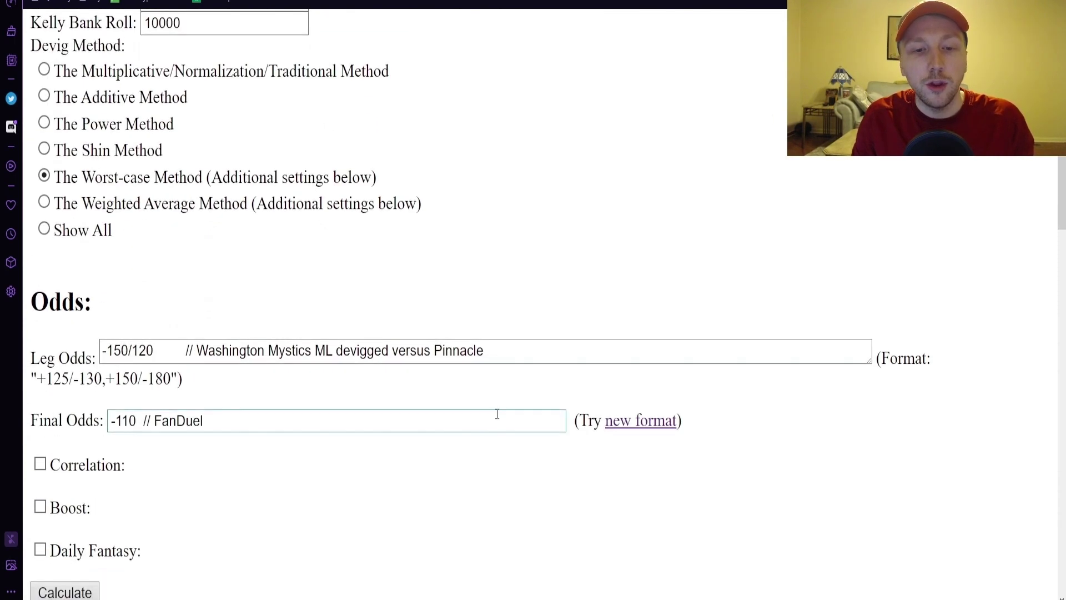
Enlarge the leg odds box, end the first leg with a comma and add "-145/120 // Phoenix Mercury ML devigged versus Betonline" on a new line
left_click(486, 350)
key("Return")
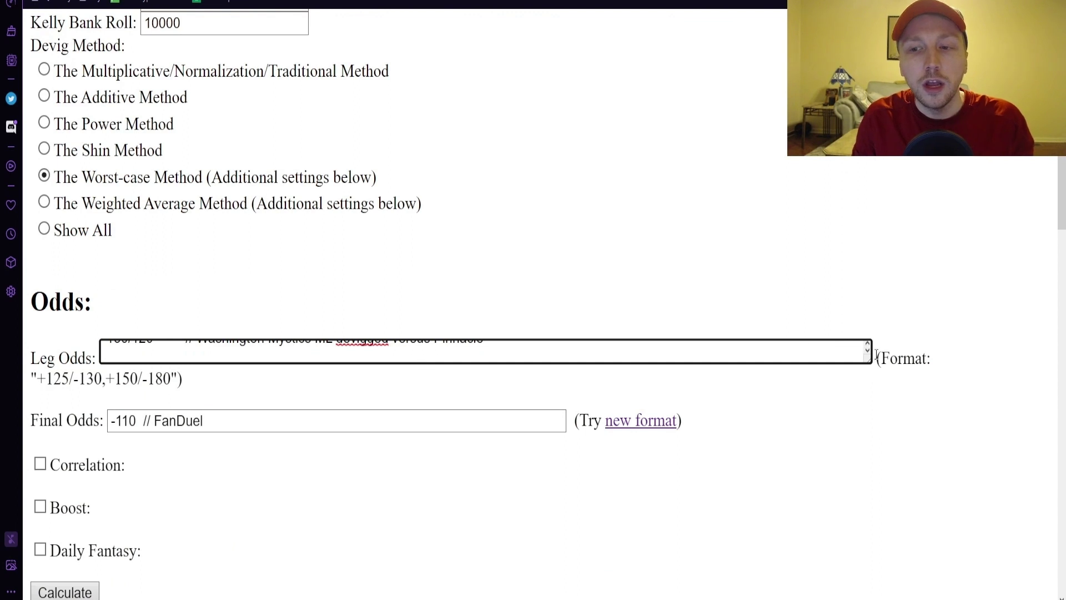
left_click_drag(868, 361, 824, 464)
left_click(135, 365)
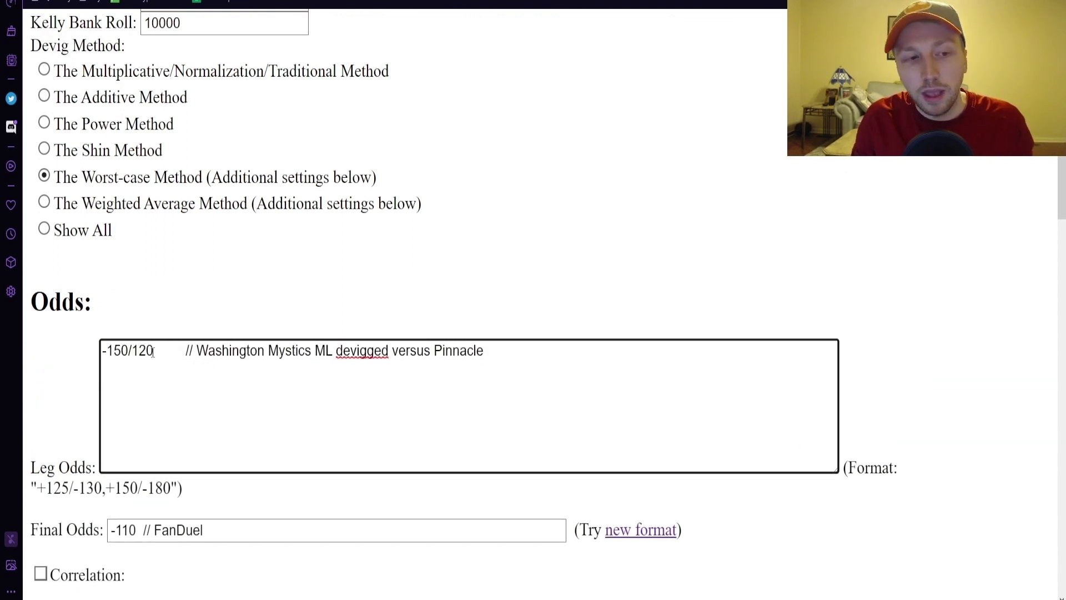
type(",")
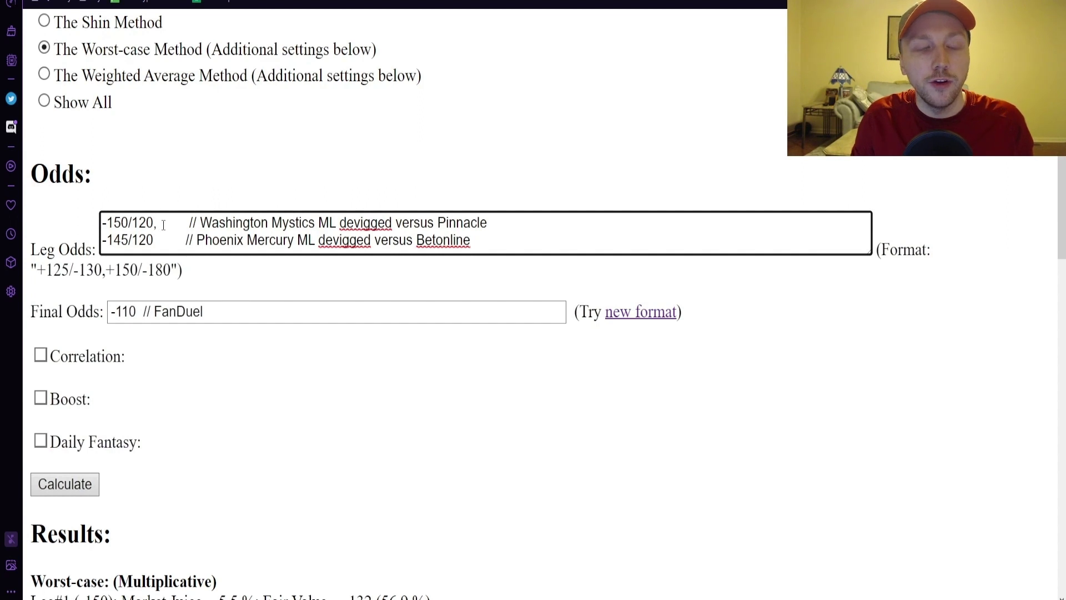
left_click_drag(178, 223, 492, 240)
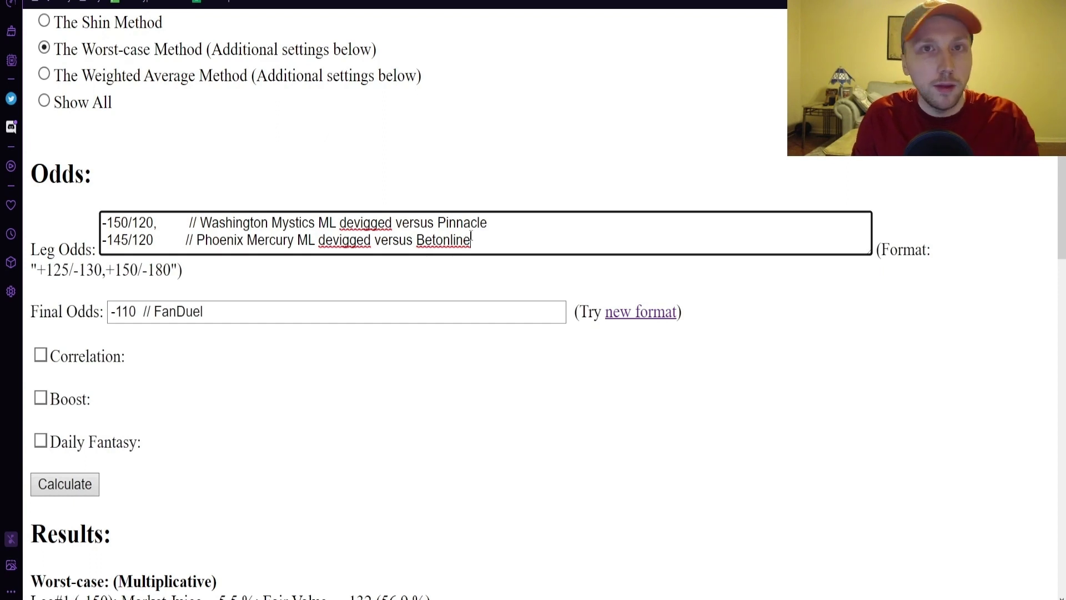
Set the final odds to 225, keeping the FanDuel comment, and calculate the two-leg devig
left_click_drag(130, 312, 104, 314)
left_click(147, 316)
type("225")
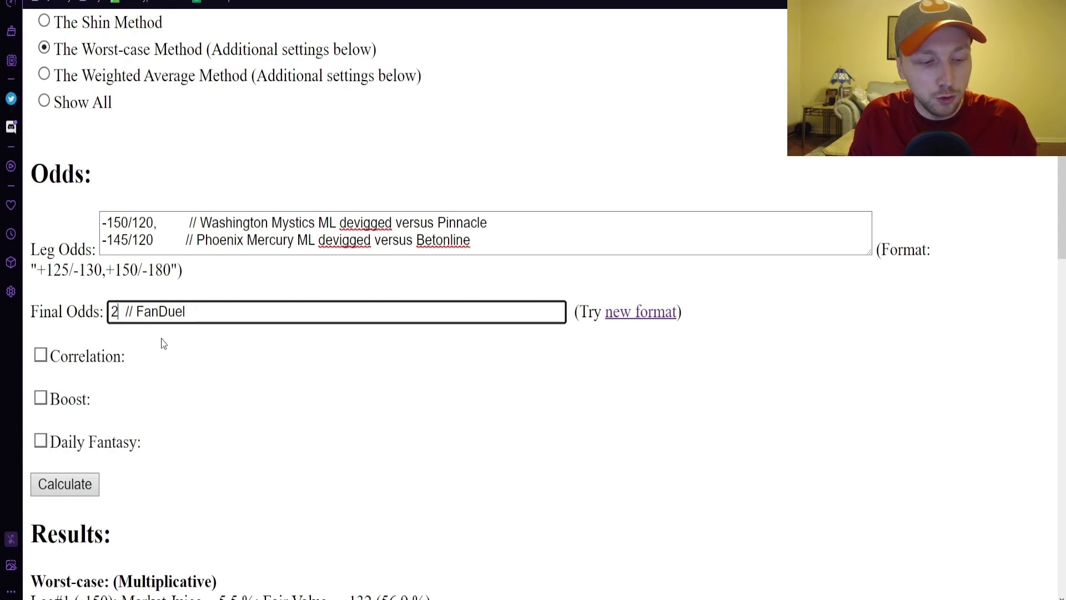
left_click(81, 482)
scroll(283, 453, "down", 10)
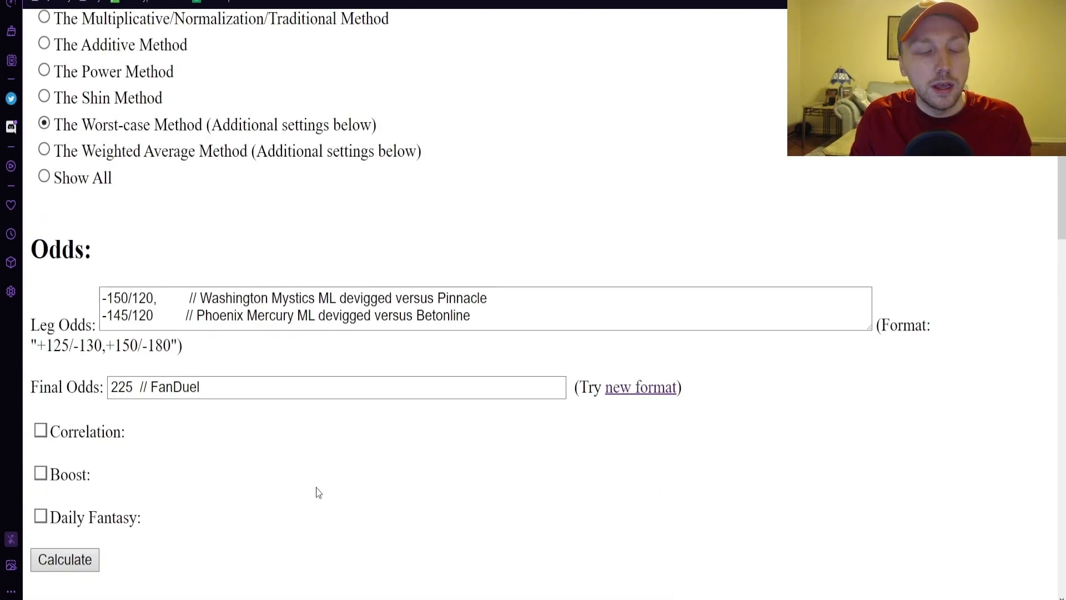
scroll(155, 410, "up", 3)
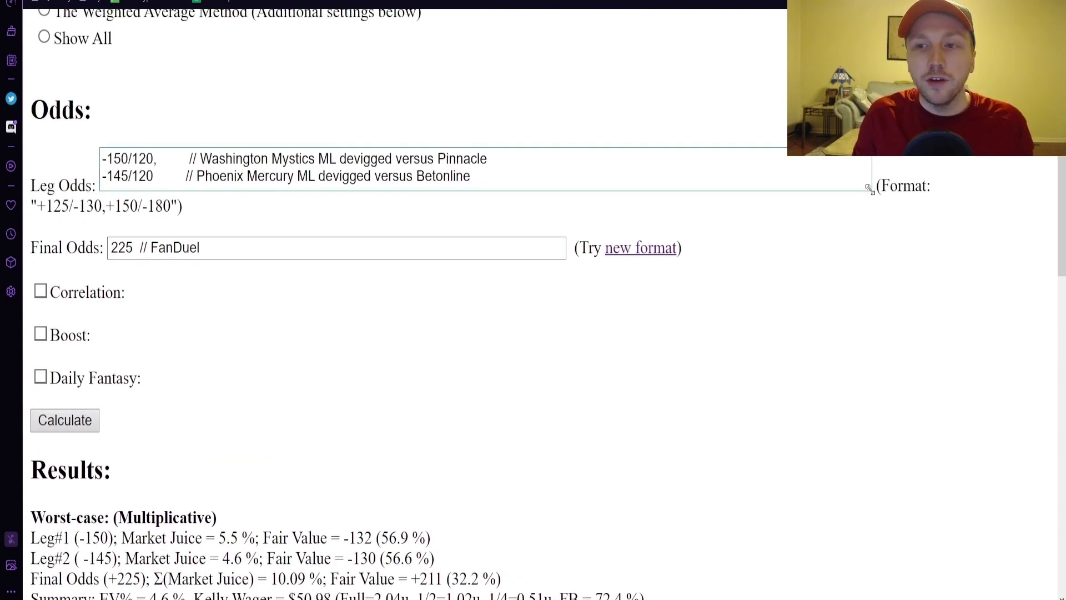
Enlarge the leg odds box to make room for more lines
left_click_drag(869, 188, 865, 250)
left_click(168, 181)
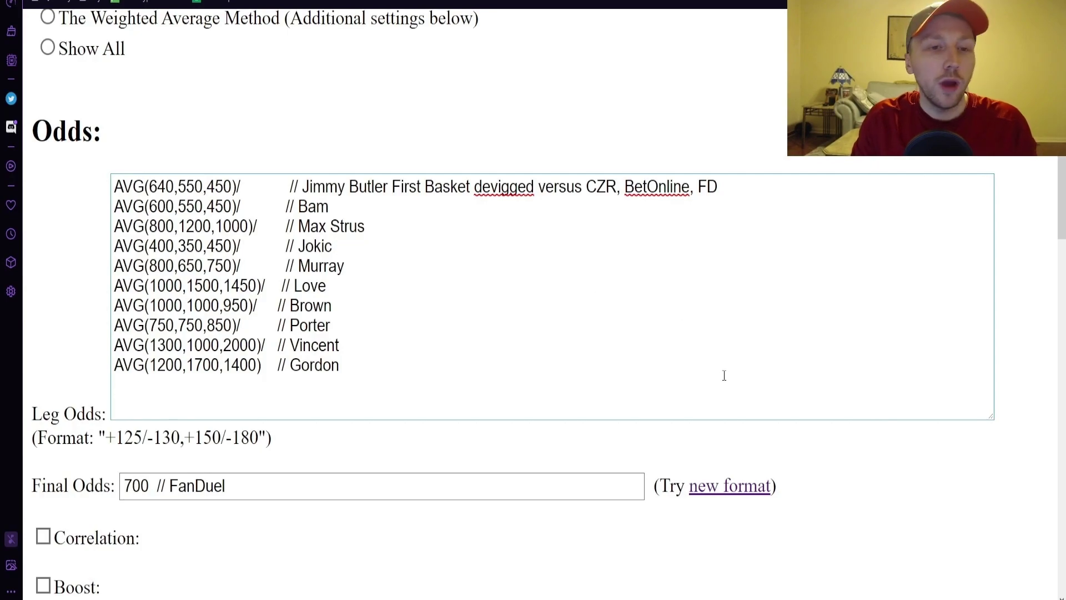
Check the Use Multi-line Textbox option in the Misc Settings
scroll(723, 374, "down", 20)
scroll(181, 483, "down", 2)
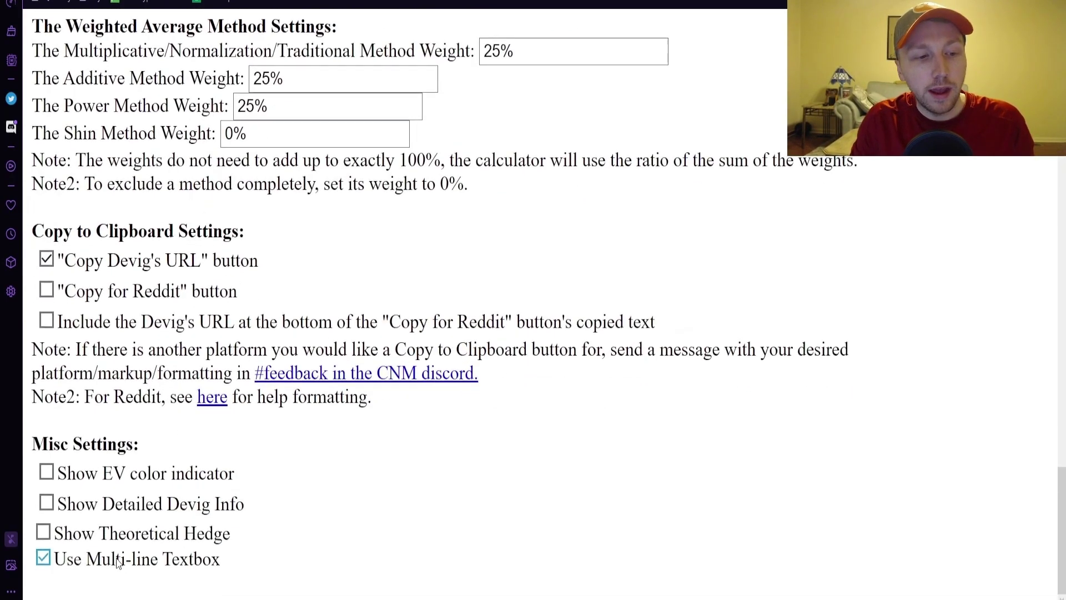
Examine the multi-line leg odds, including the AVG groups, the slash separators and the // player comments on each line
scroll(292, 488, "up", 20)
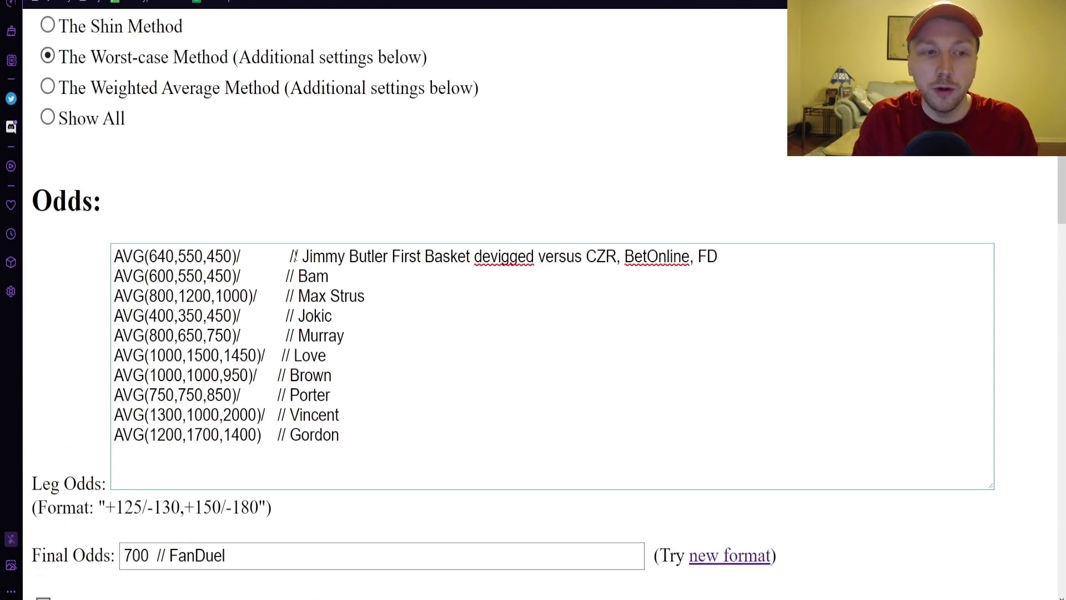
left_click_drag(266, 253, 472, 249)
left_click(505, 295)
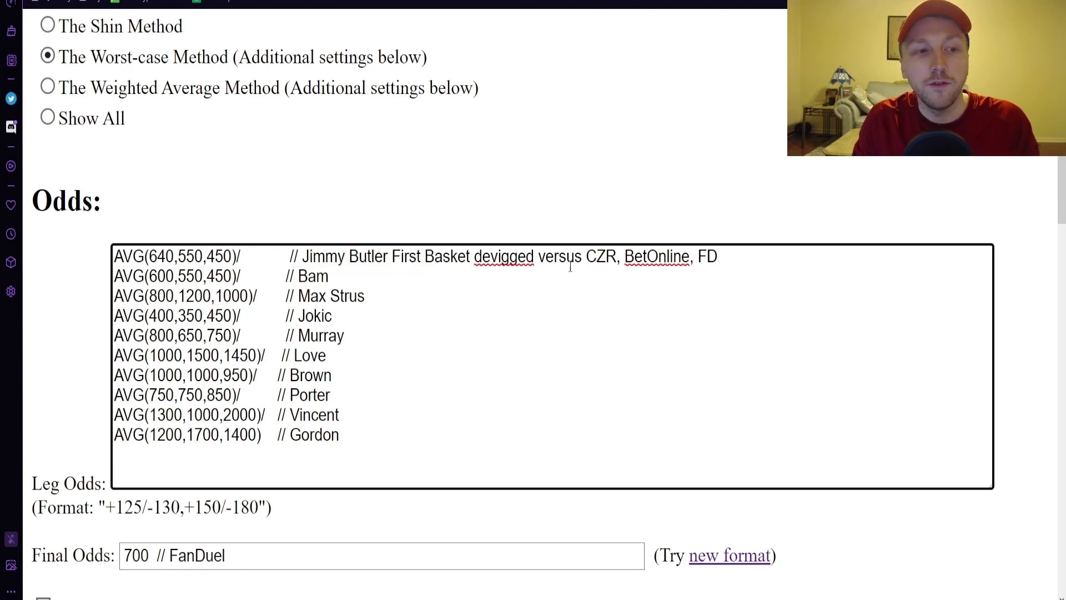
left_click_drag(149, 256, 232, 256)
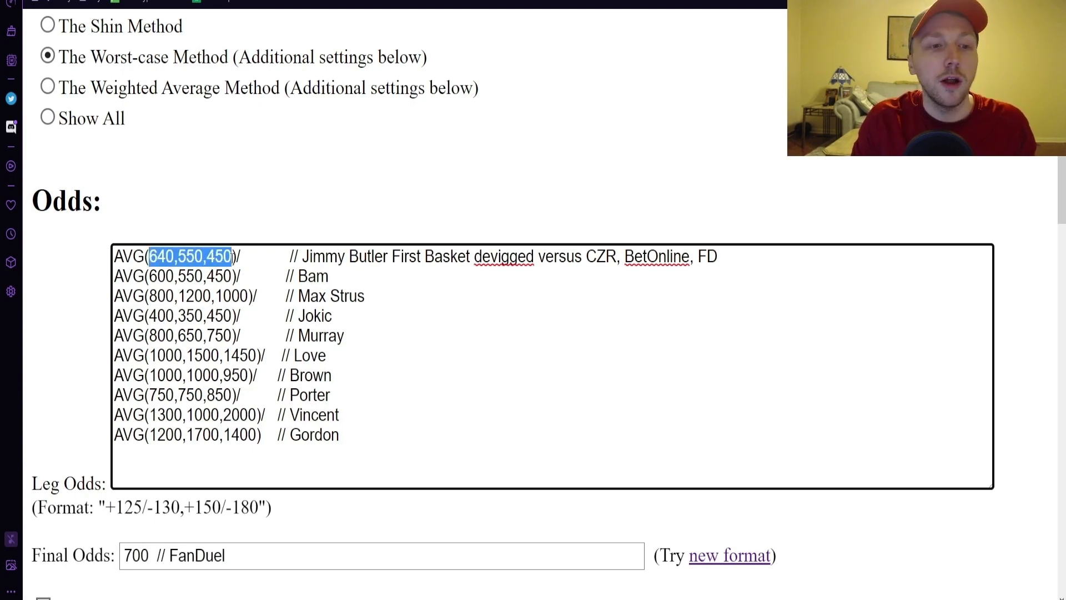
left_click(238, 261)
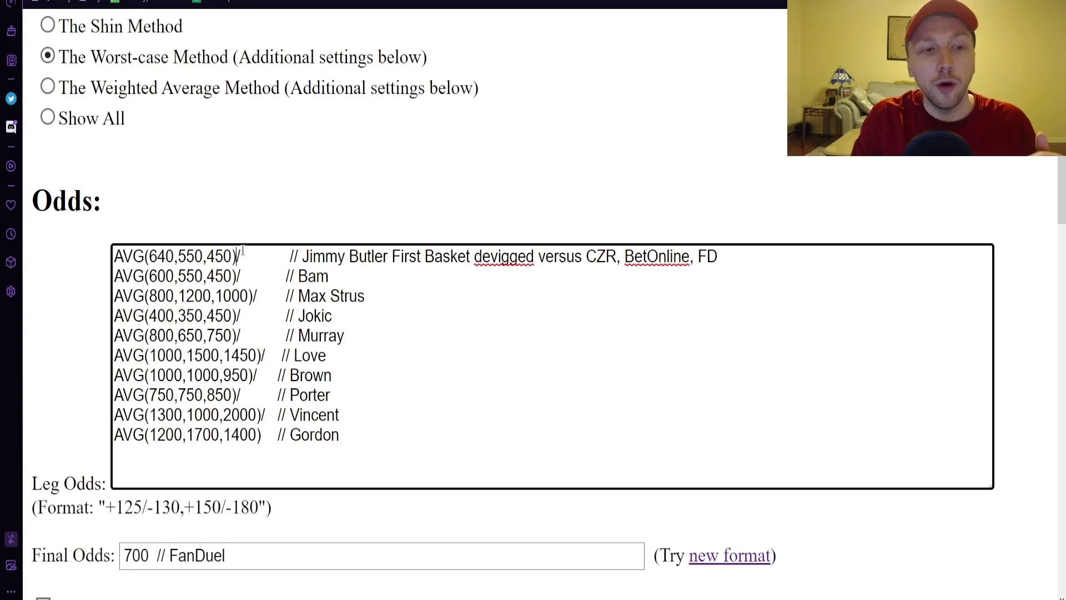
left_click_drag(118, 255, 235, 256)
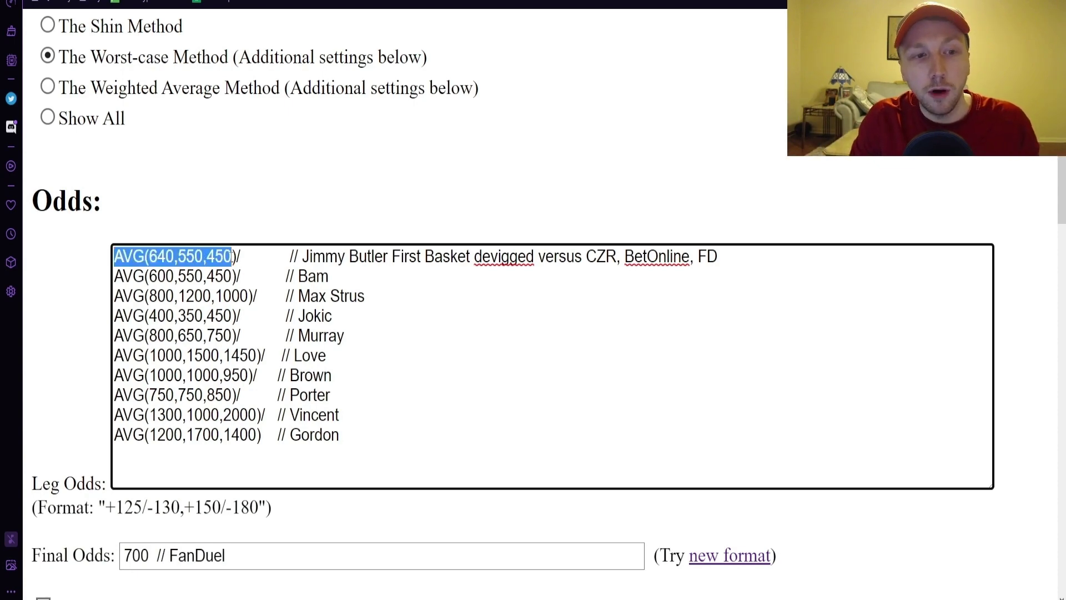
left_click(241, 256)
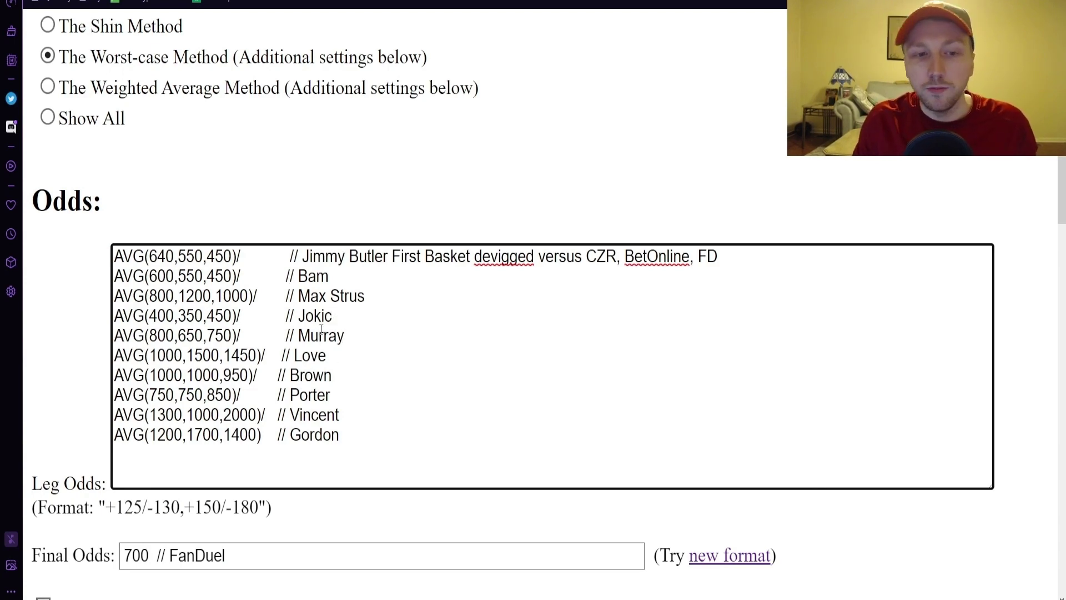
left_click_drag(244, 336, 114, 336)
left_click(120, 251)
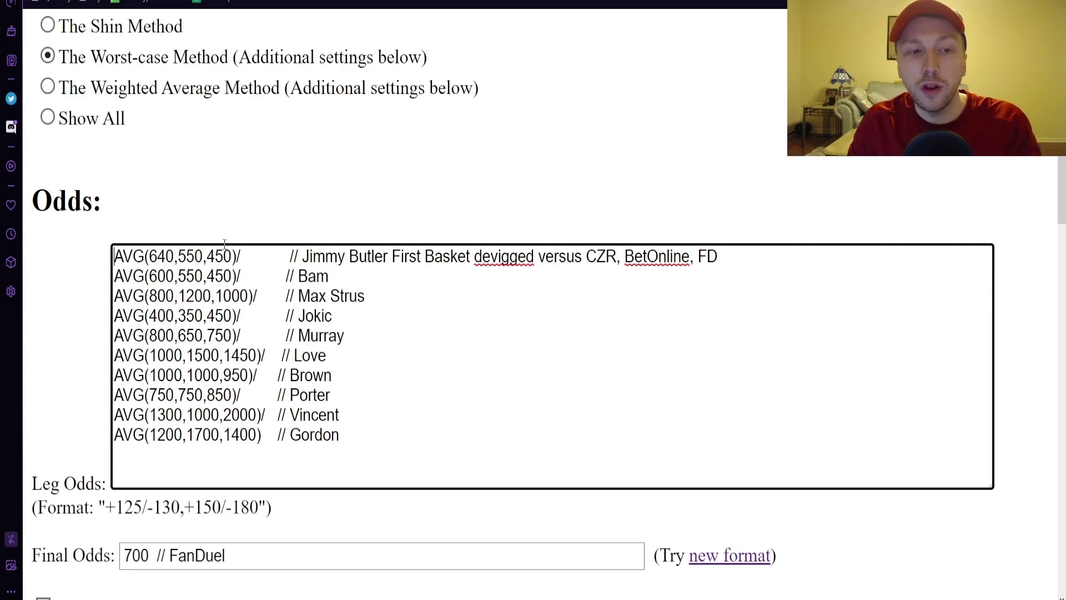
left_click(240, 257)
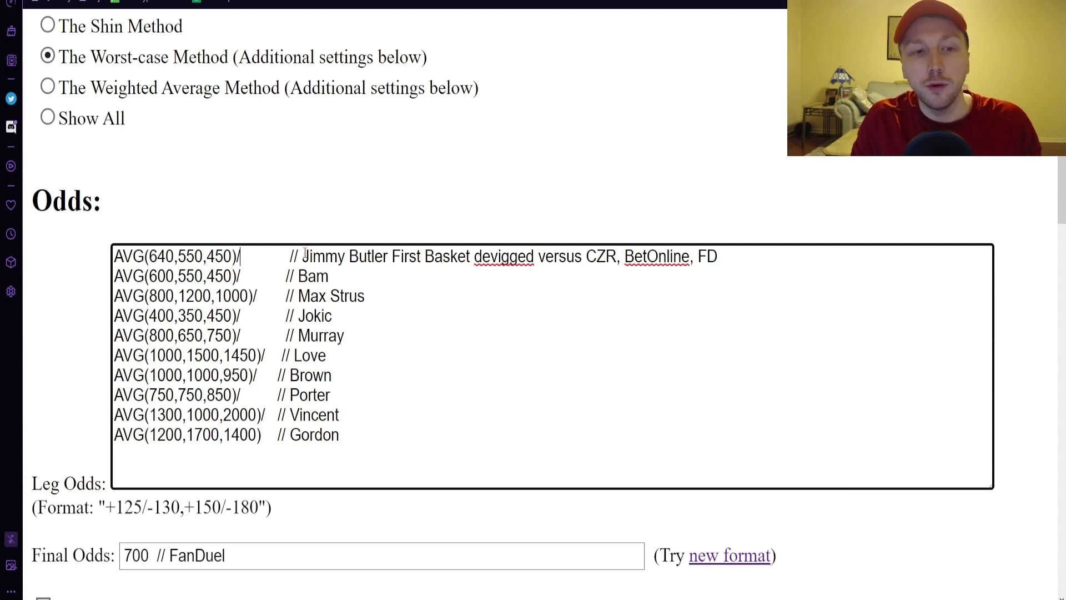
left_click(310, 335)
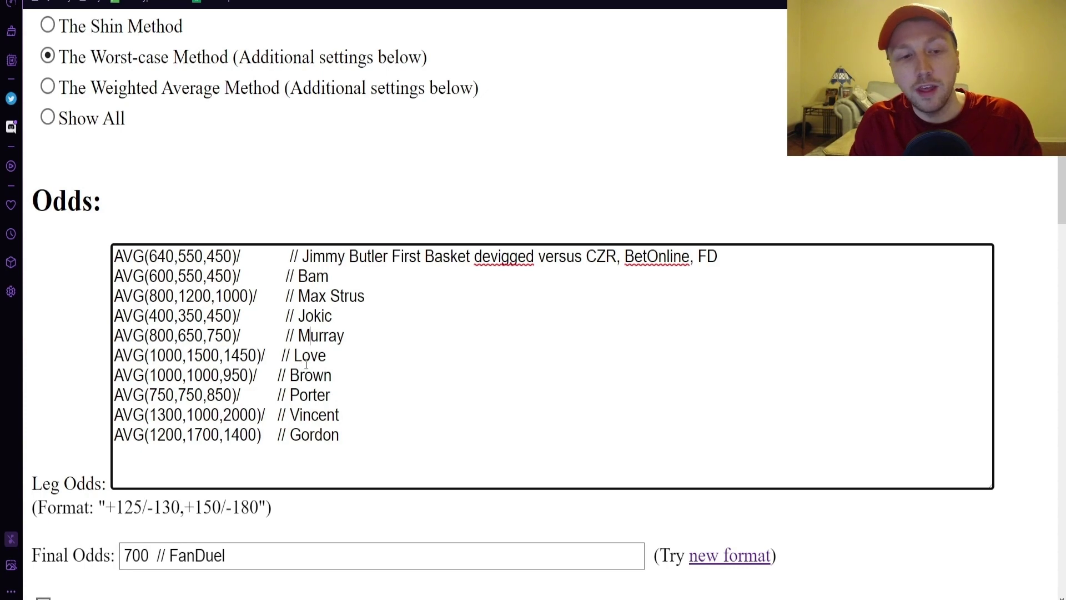
left_click(322, 433)
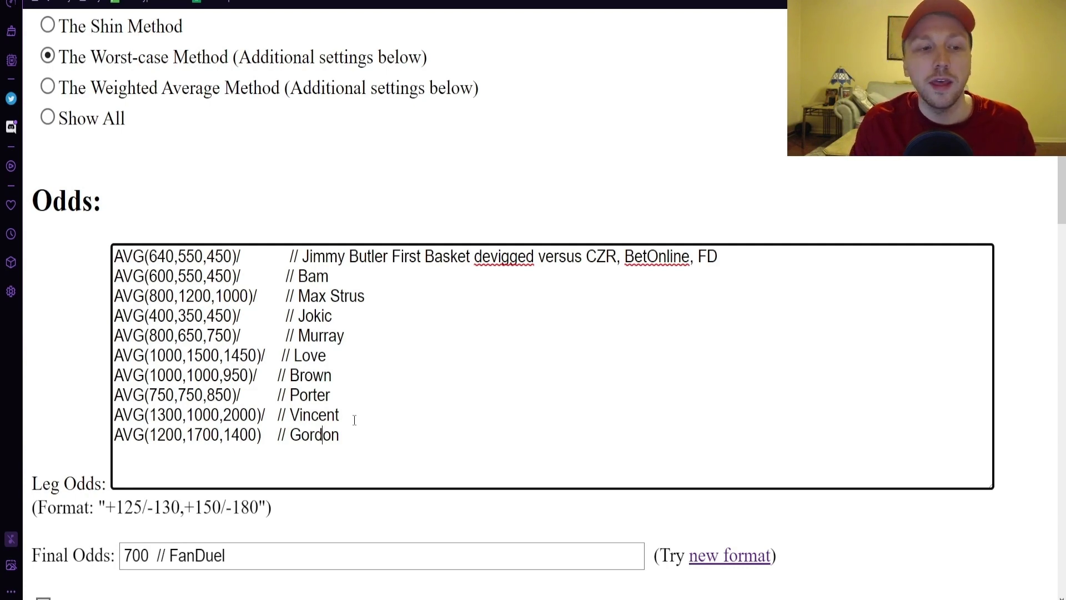
left_click(1038, 485)
Delete the // before Gordon on the last line of the leg odds and calculate the devig
left_click_drag(288, 435, 278, 435)
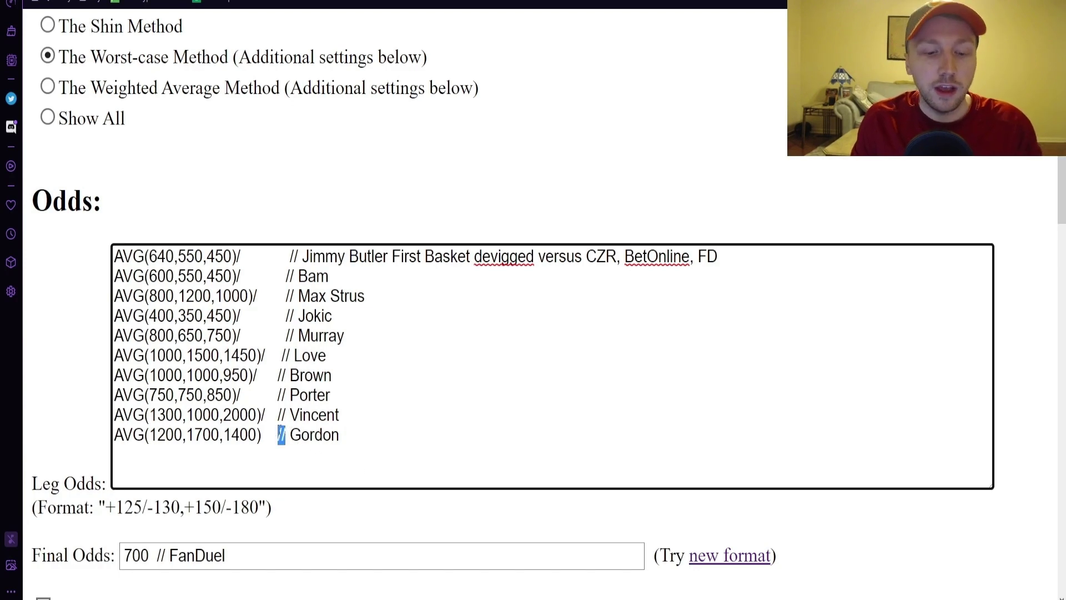
key("BackSpace")
scroll(440, 496, "down", 1)
scroll(389, 472, "down", 5)
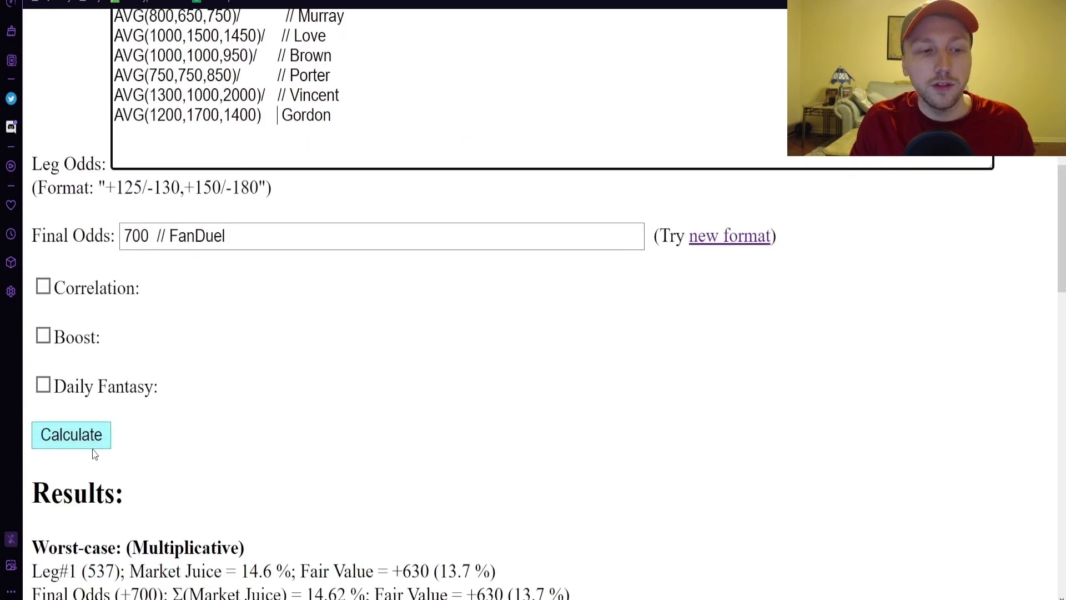
left_click(61, 446)
scroll(413, 543, "up", 10)
scroll(414, 543, "down", 10)
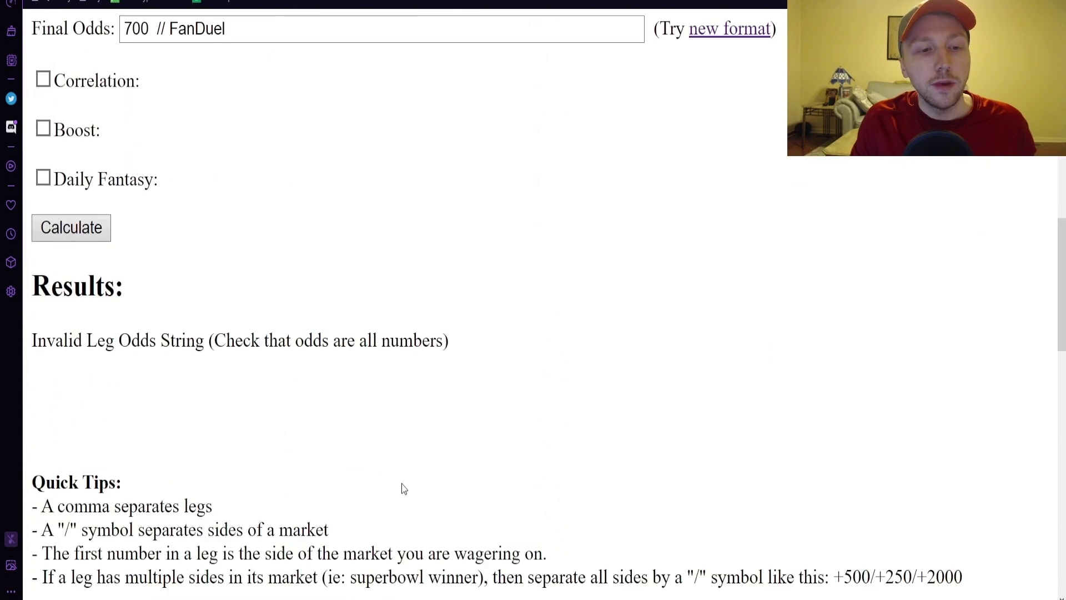
scroll(361, 439, "up", 2)
scroll(363, 433, "up", 1)
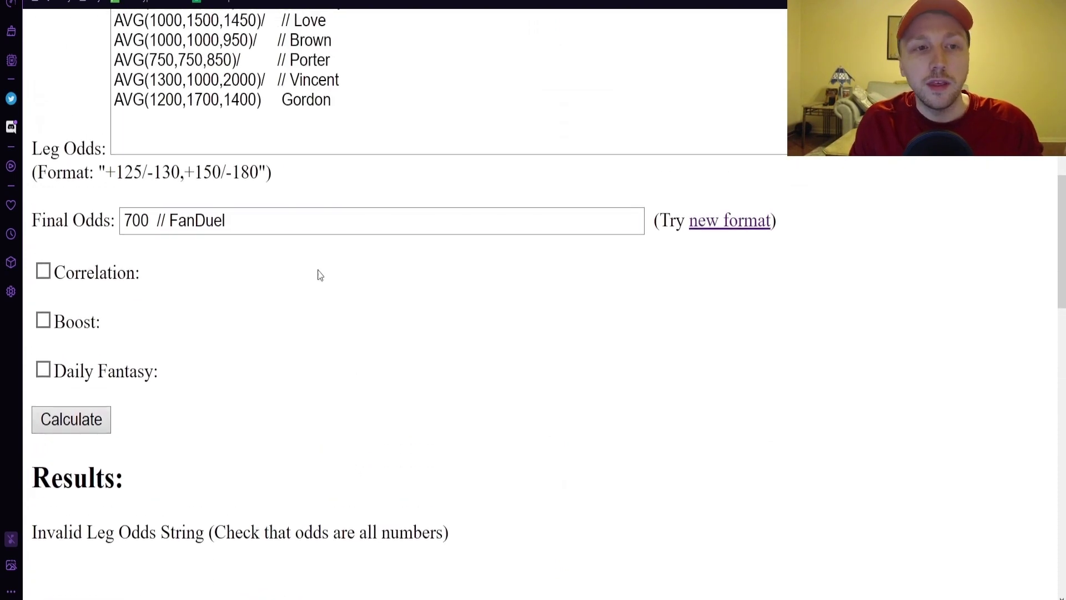
Put the // back in front of Gordon on the last line of the leg odds
left_click(280, 104)
type("//")
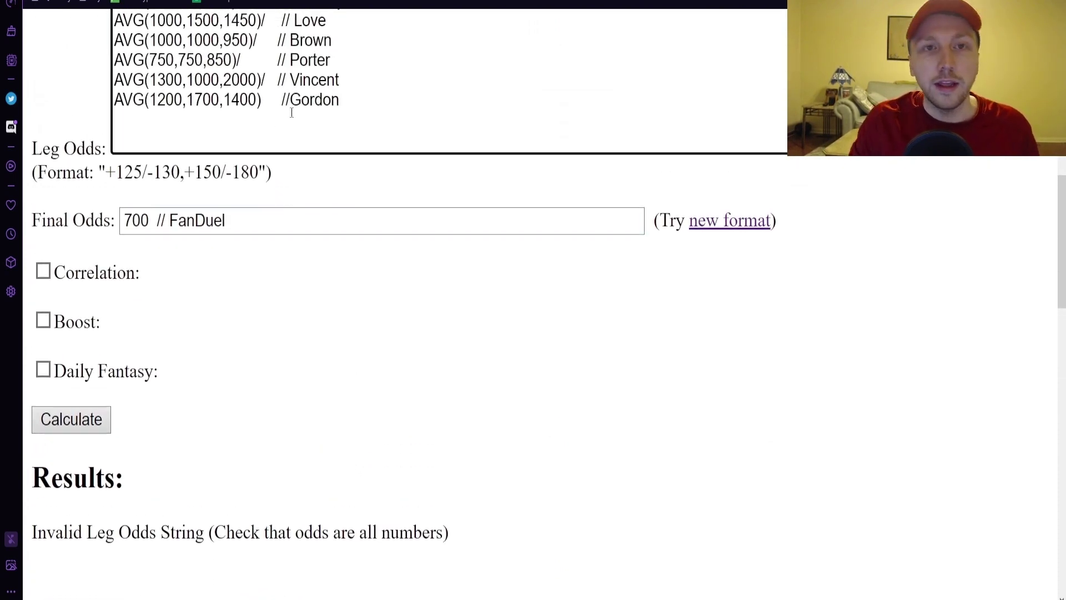
scroll(425, 288, "up", 3)
left_click_drag(347, 292, 112, 291)
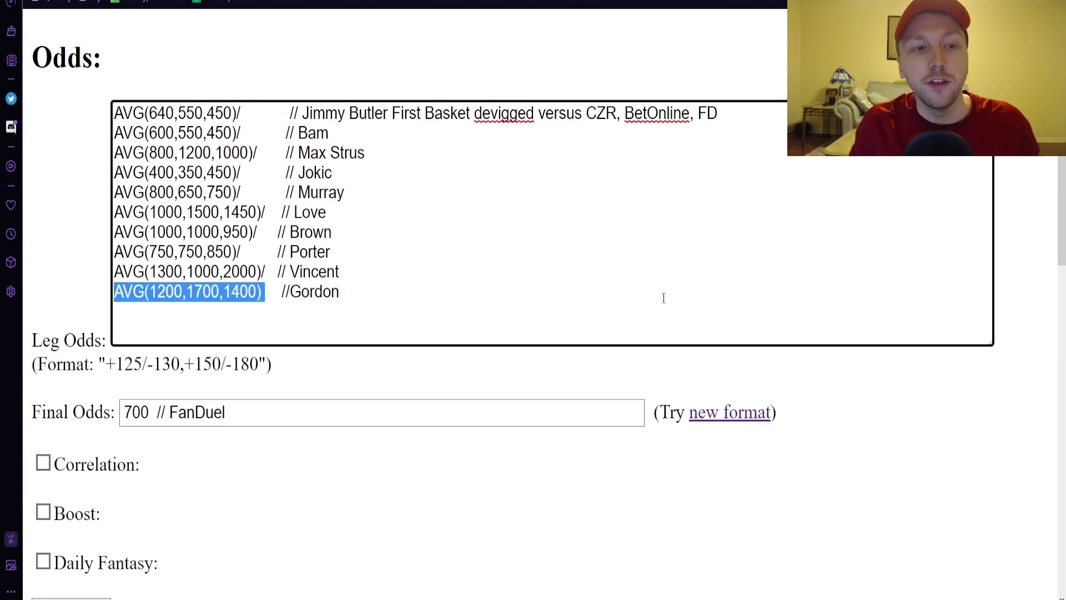
left_click(557, 276)
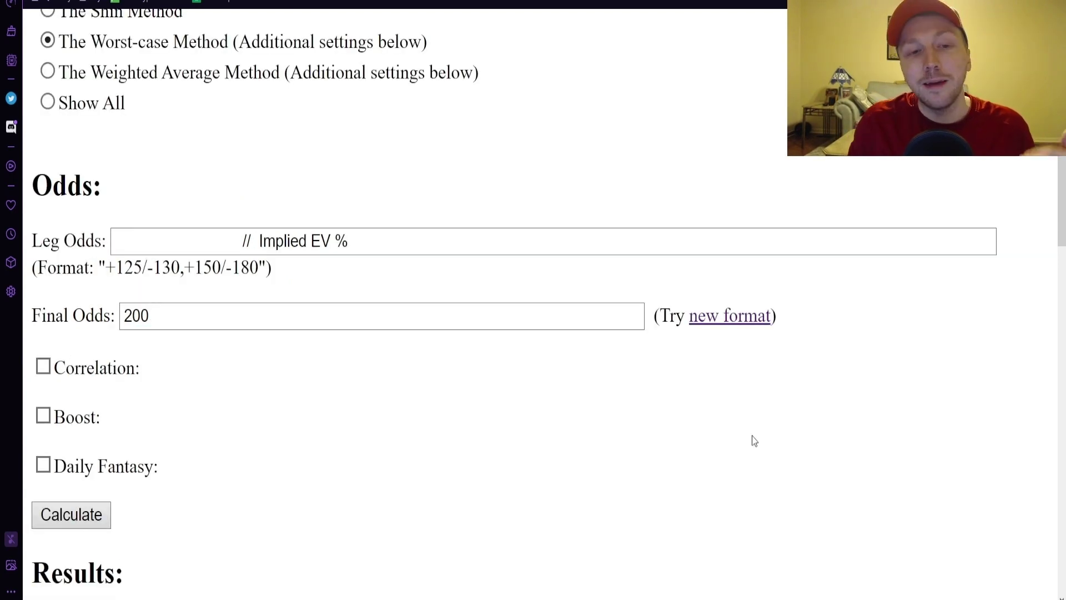
Enter ev=21% ahead of the Implied EV % comment in the leg odds and calculate it with final odds of 200
left_click(338, 246)
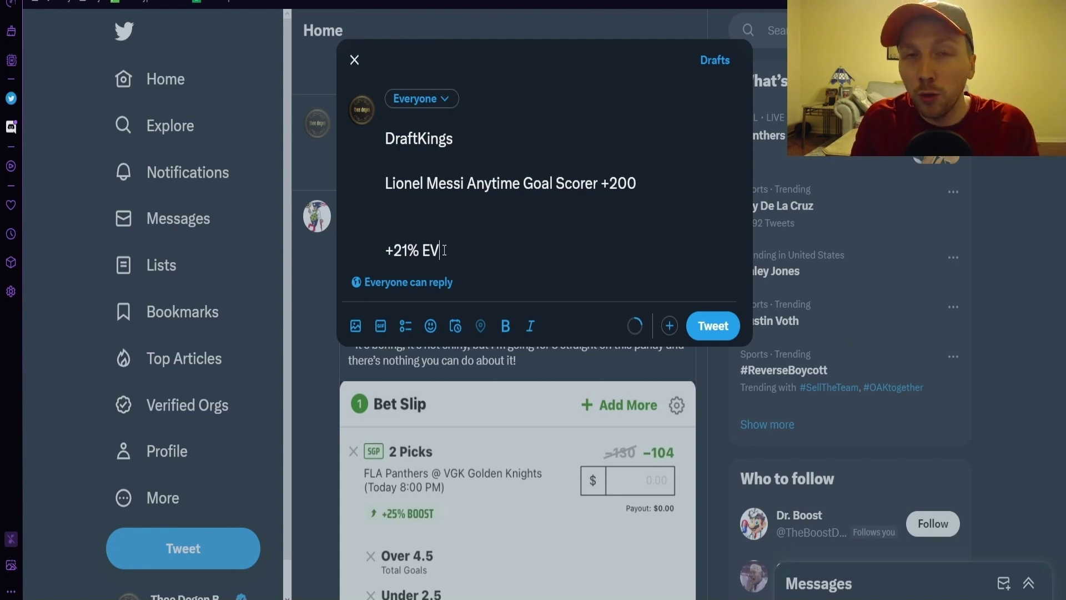
left_click(436, 217)
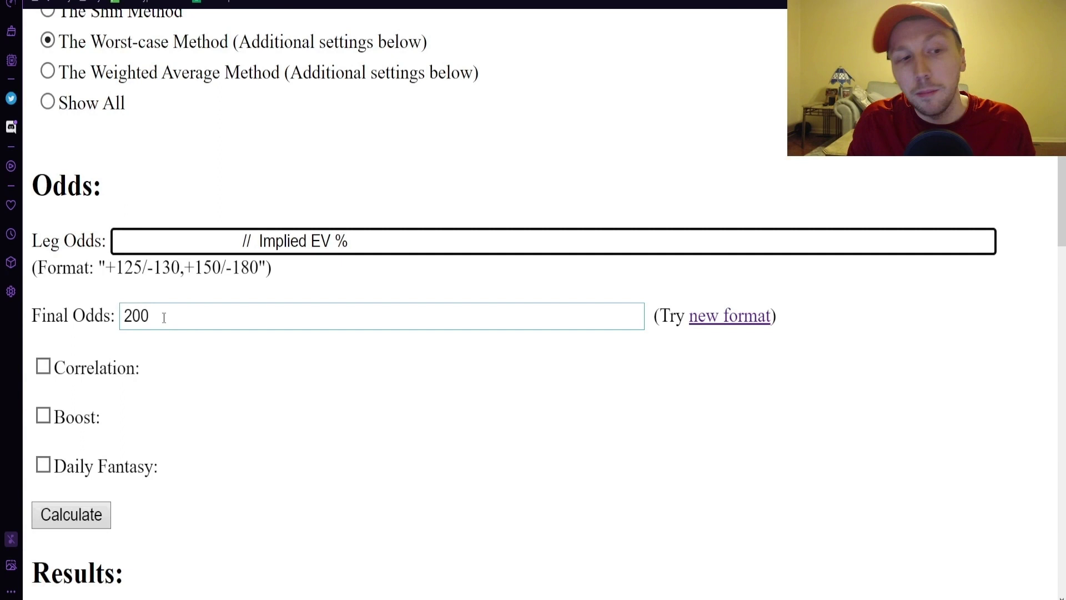
double_click(153, 316)
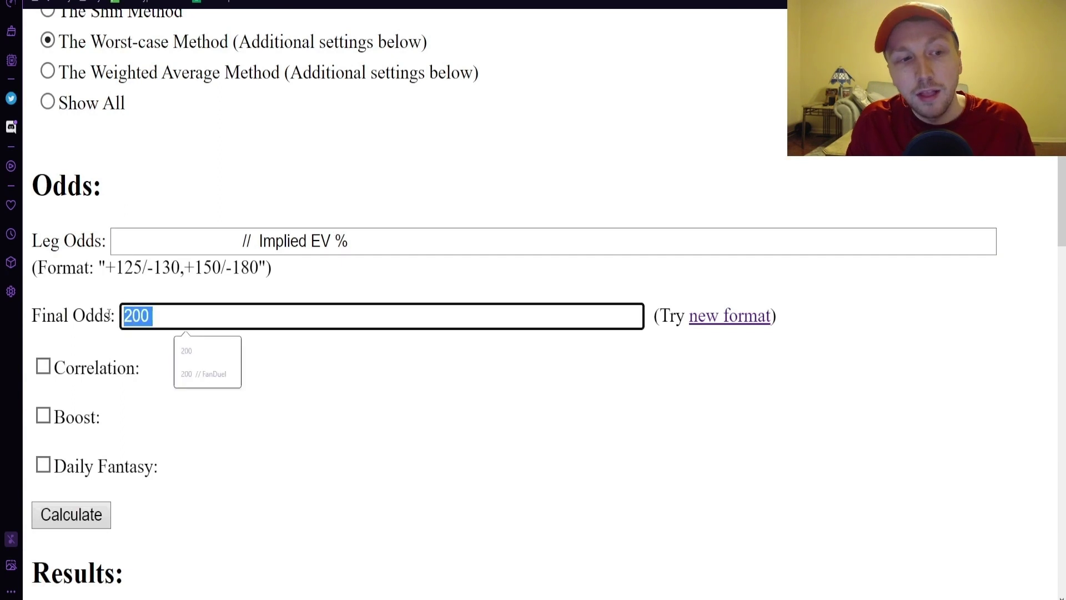
left_click(154, 317)
left_click(119, 235)
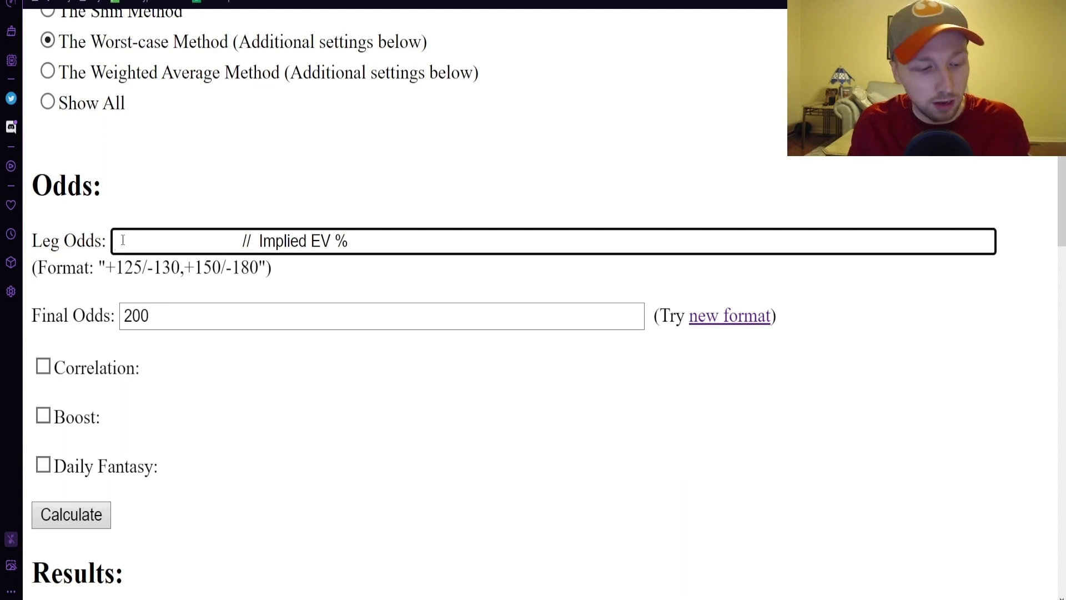
type("ev=21%")
left_click_drag(116, 240, 148, 232)
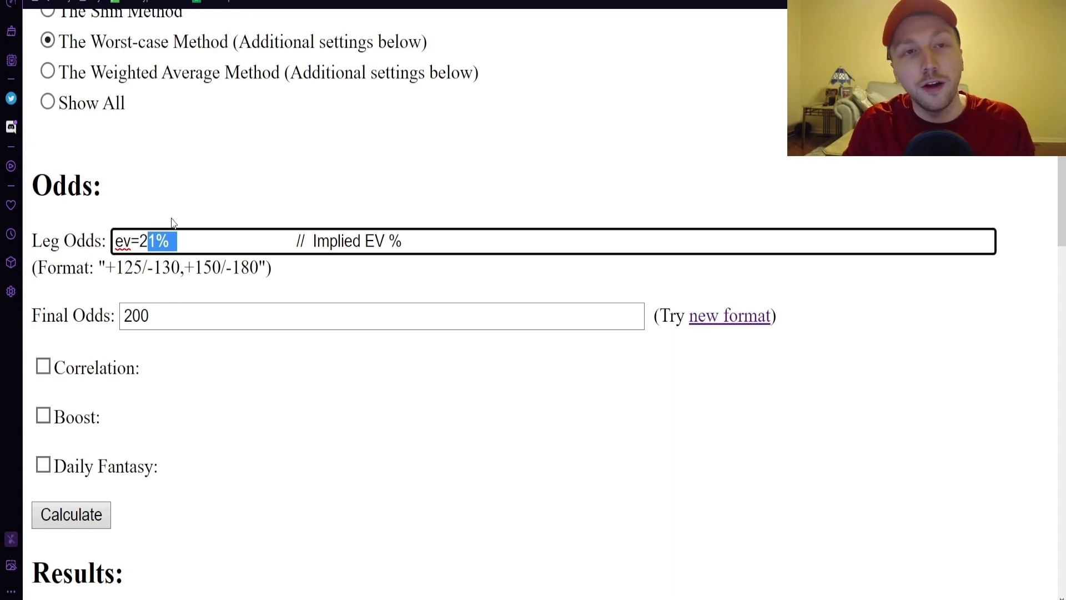
left_click(210, 240)
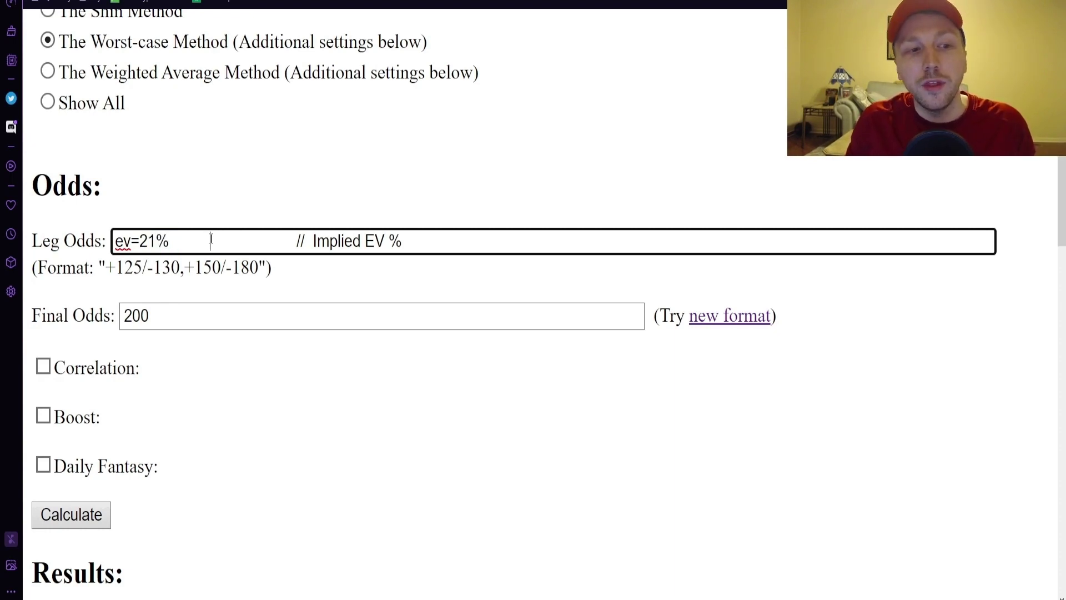
left_click(83, 525)
scroll(267, 506, "down", 3)
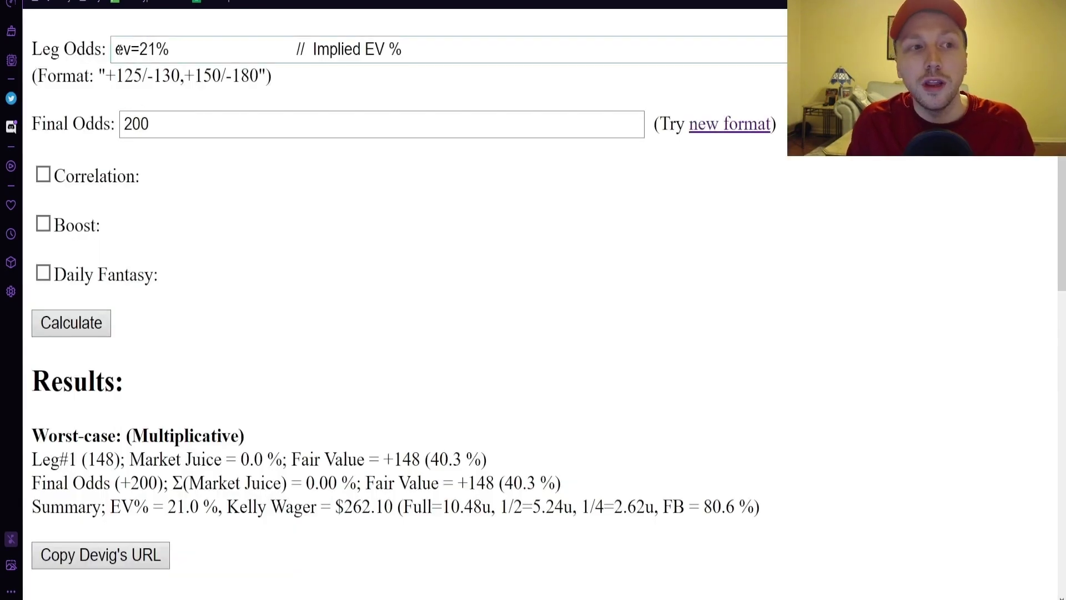
Set the implied EV in the leg odds to 7%, recalculate and check the fair value and half-Kelly wager
left_click_drag(157, 49, 138, 49)
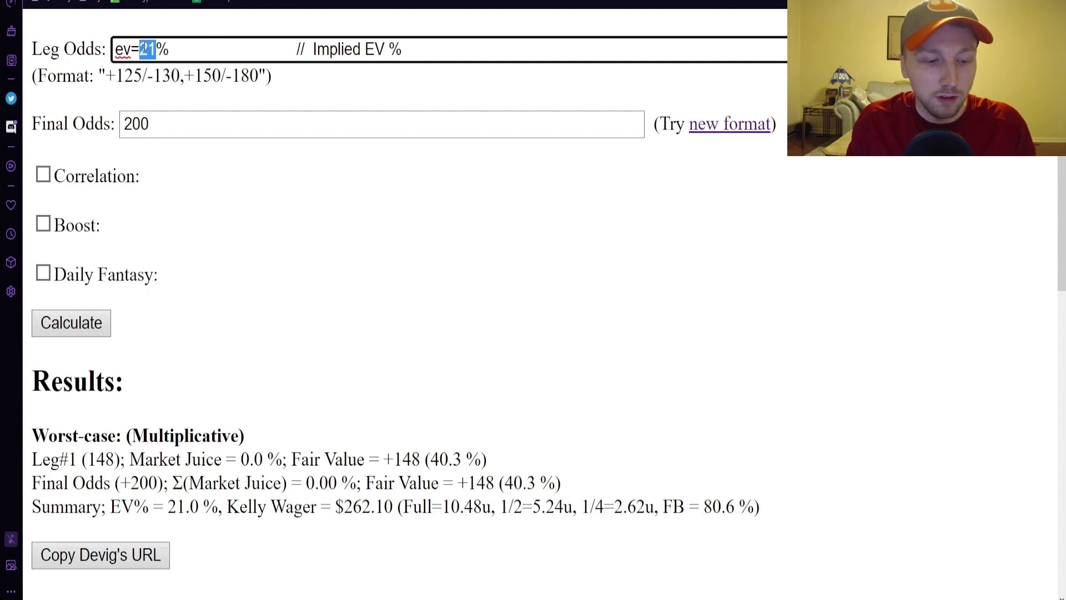
type("7")
left_click(71, 323)
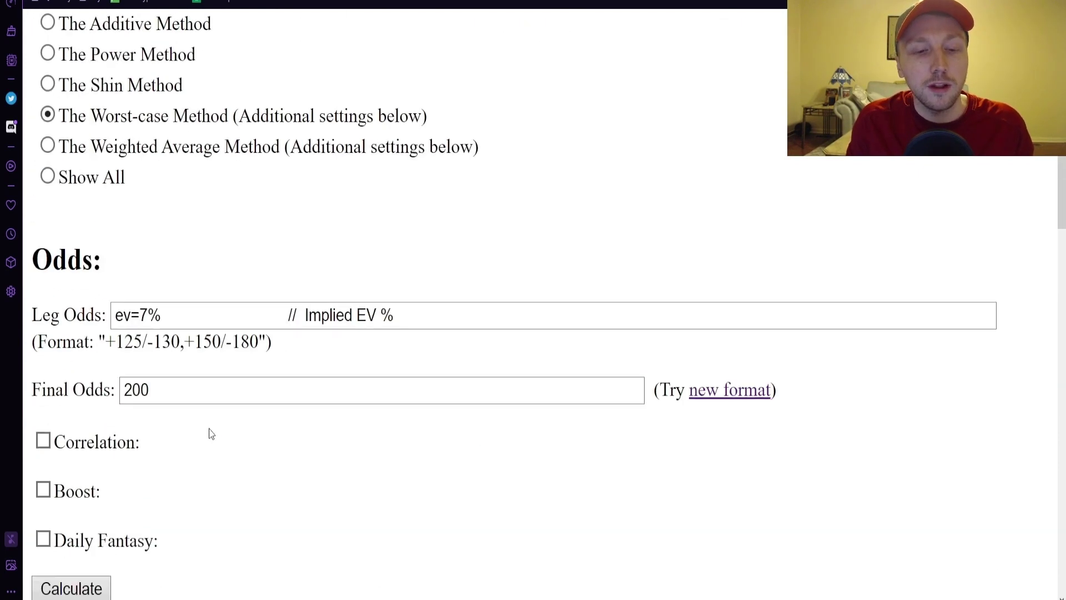
scroll(239, 424, "down", 2)
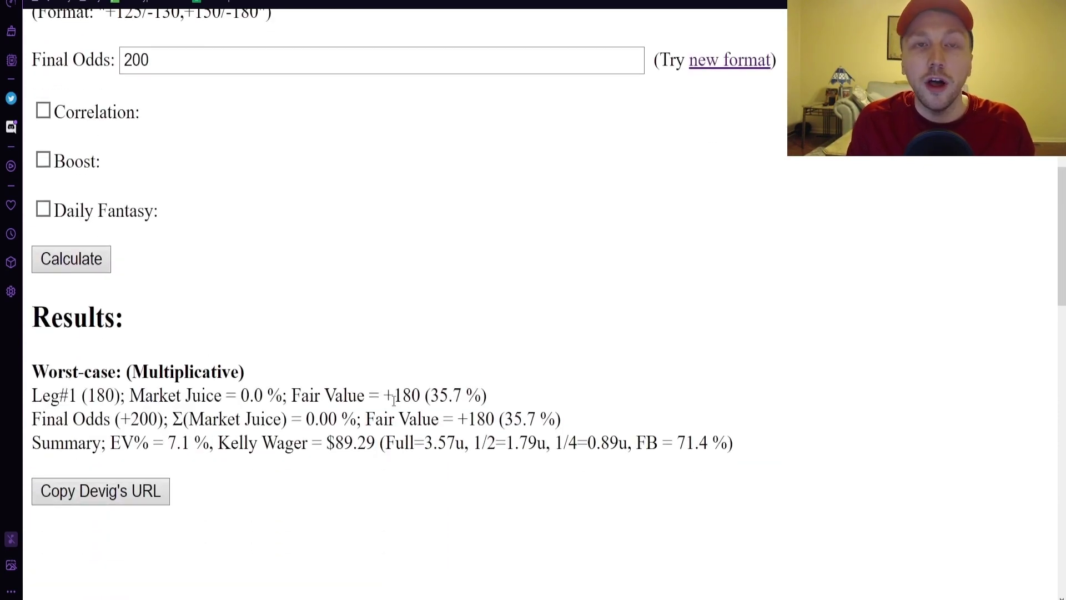
left_click_drag(393, 400, 412, 397)
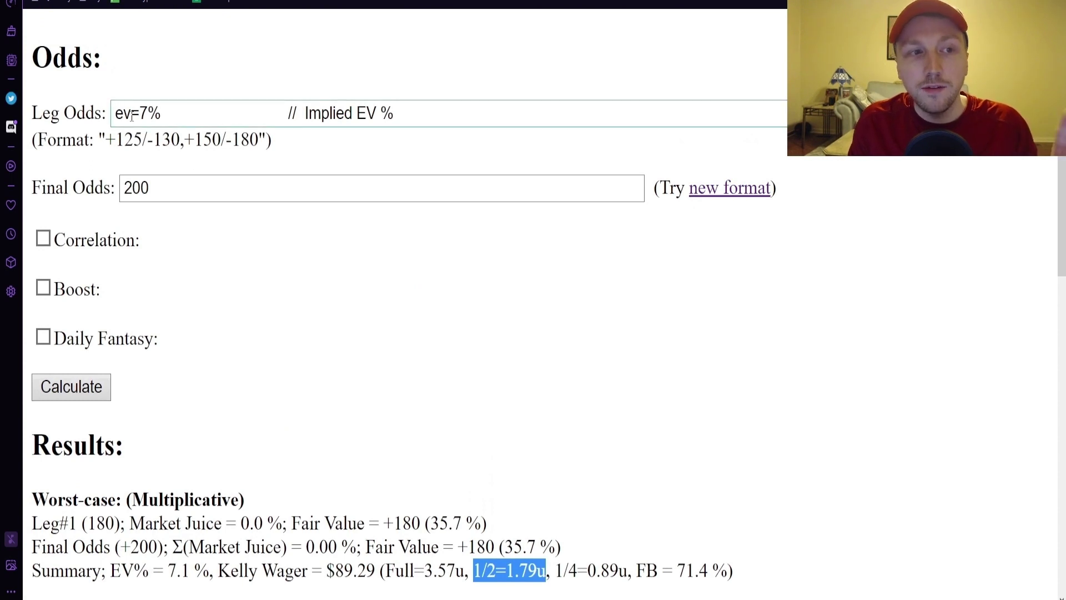
left_click(158, 188)
left_click_drag(159, 188, 118, 187)
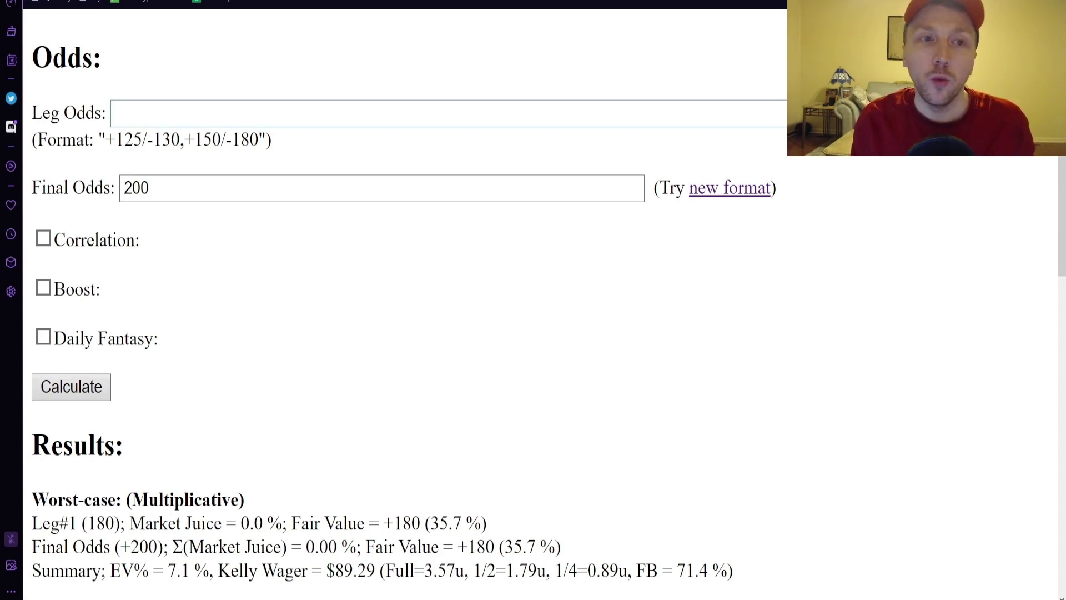
Enter "-600, -450" as one-sided odds for two legs and calculate the devig
left_click(161, 118)
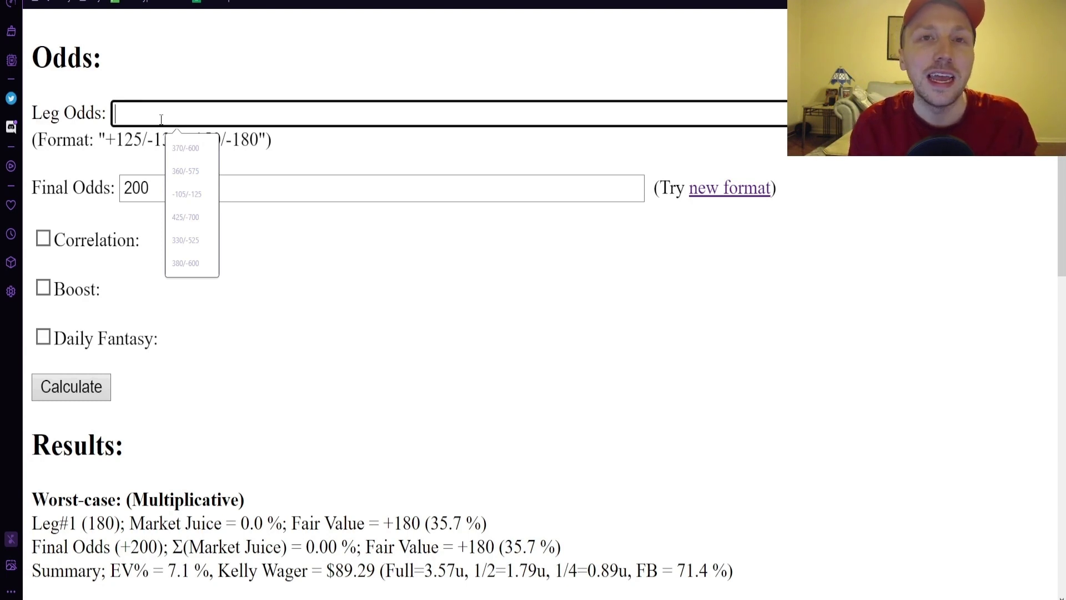
type("-600")
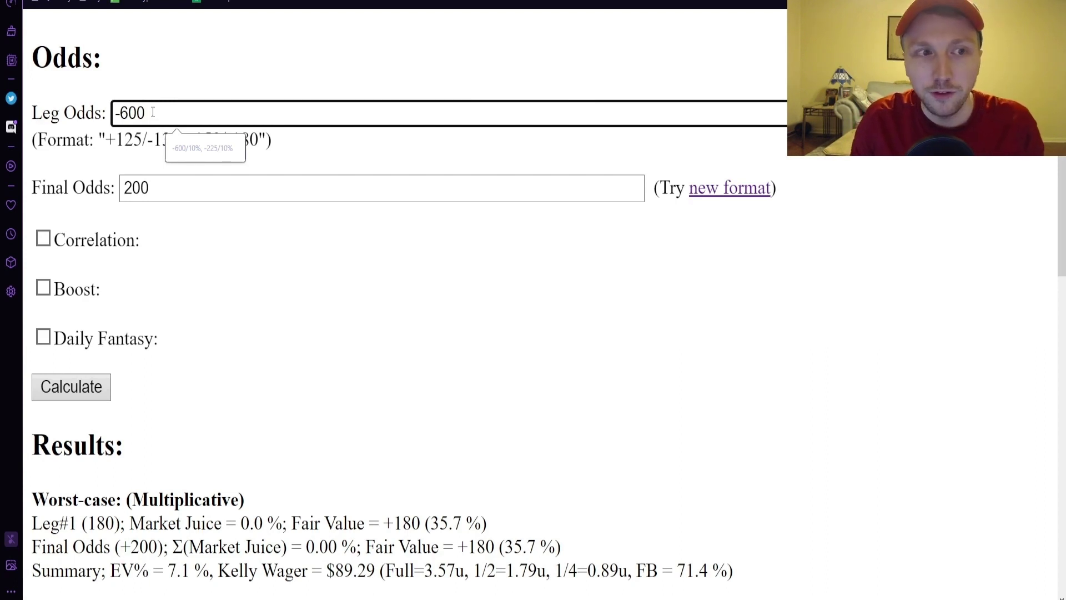
type(",")
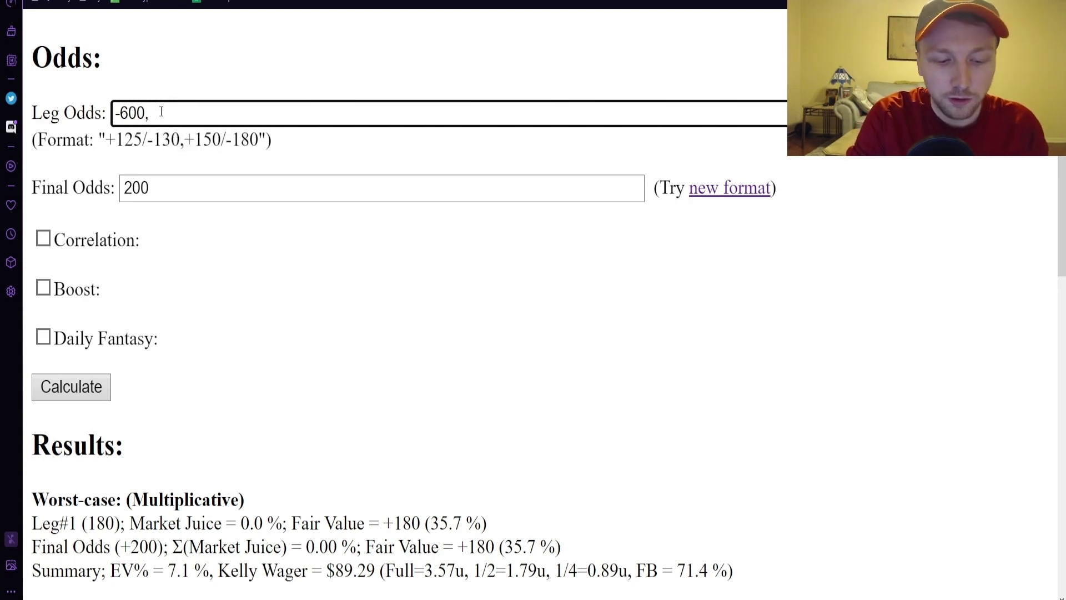
type("450")
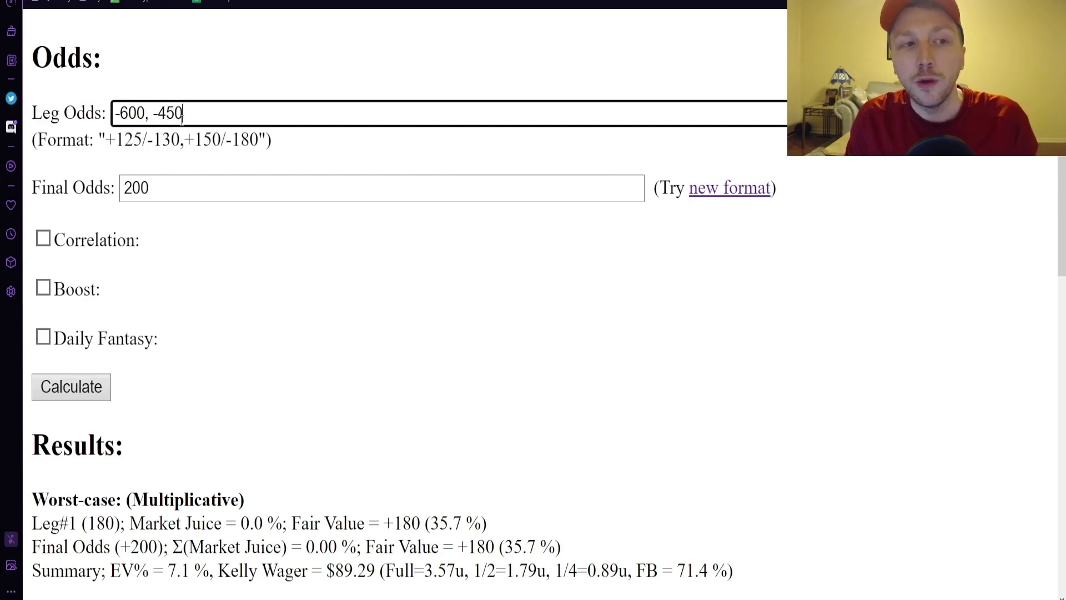
left_click_drag(183, 119, 114, 119)
left_click(71, 386)
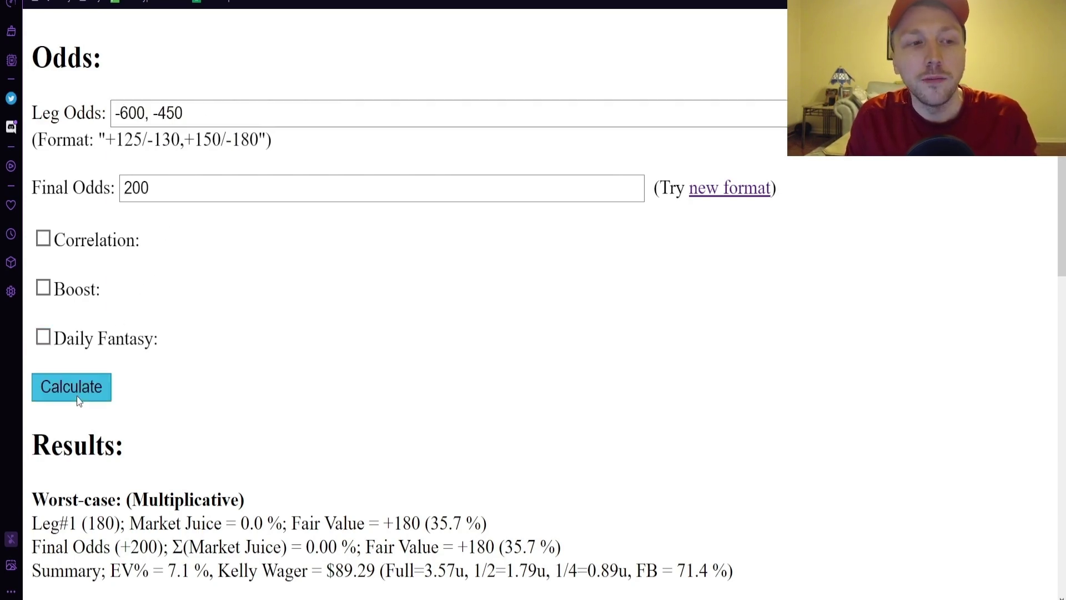
scroll(216, 336, "down", 1)
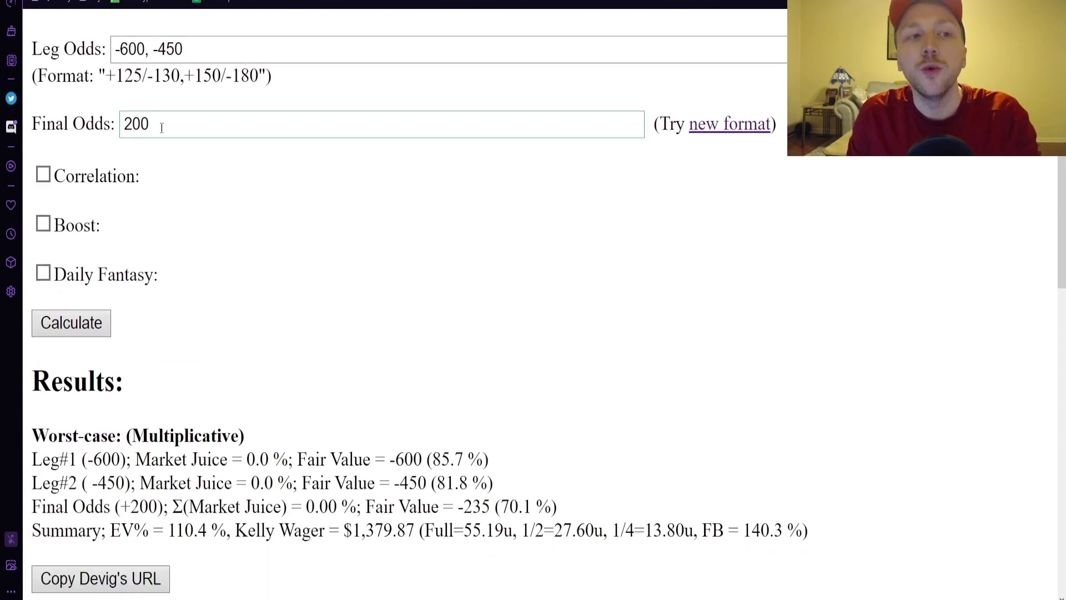
Add a 7% vig to both one-sided legs as "-600/7%, -450/7%", recalculate and check each leg's fair value
scroll(161, 127, "up", 2)
left_click(145, 181)
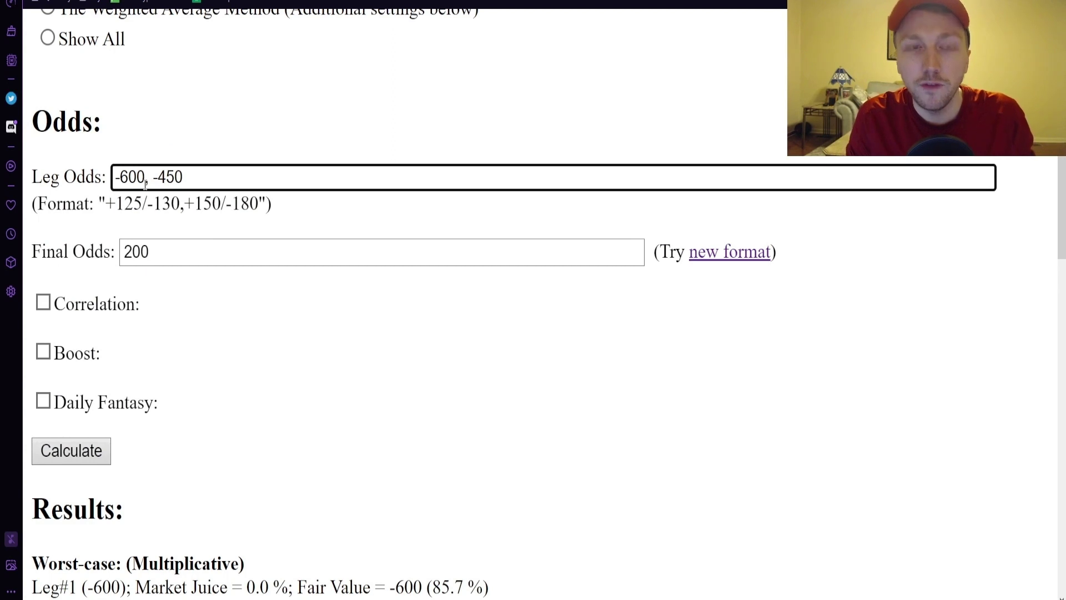
type("/")
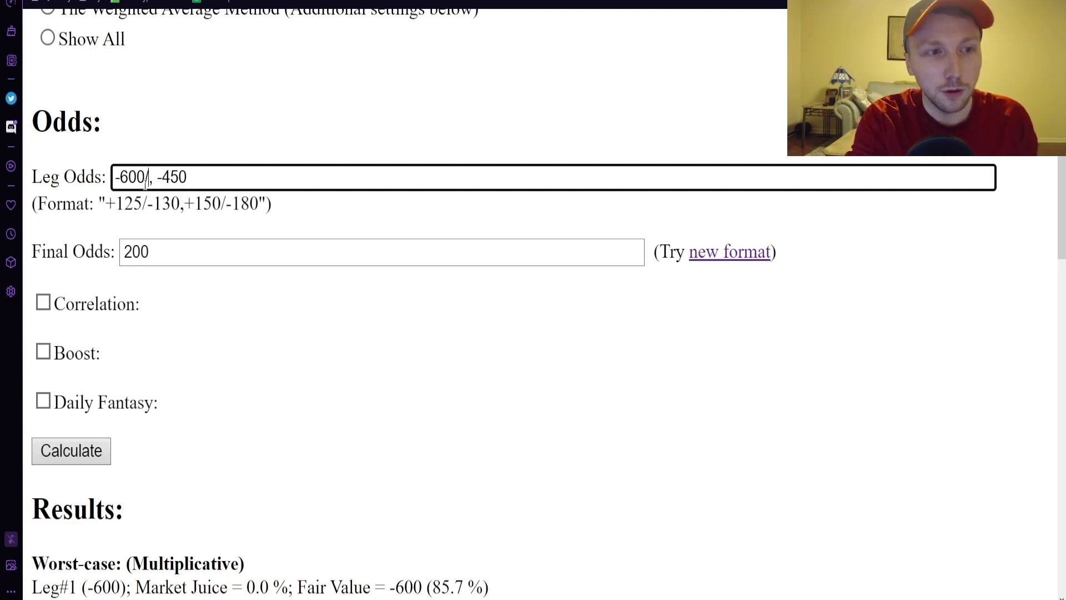
type("7")
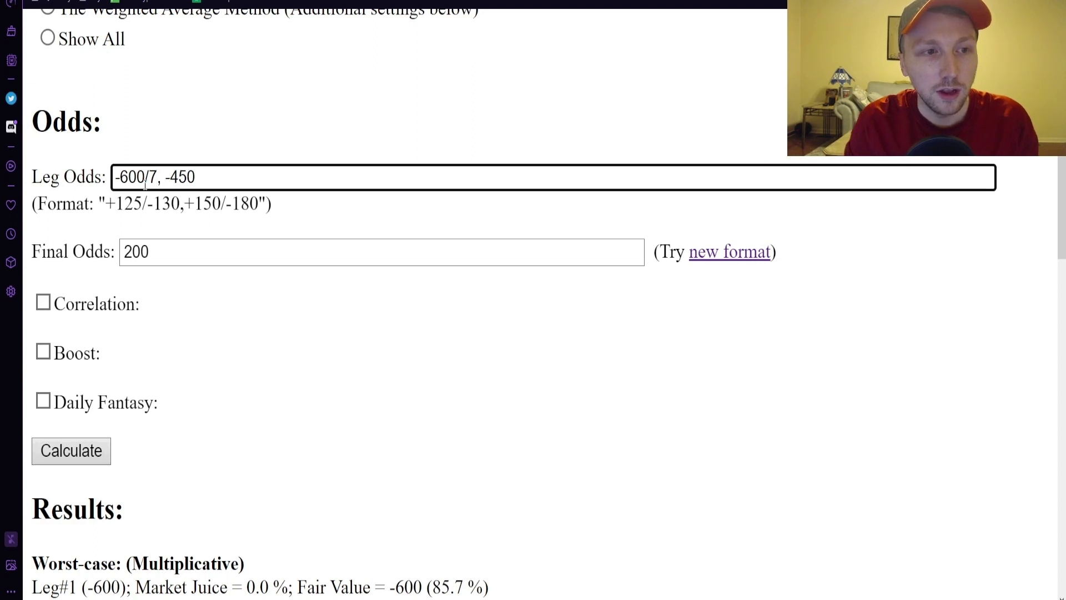
type("%")
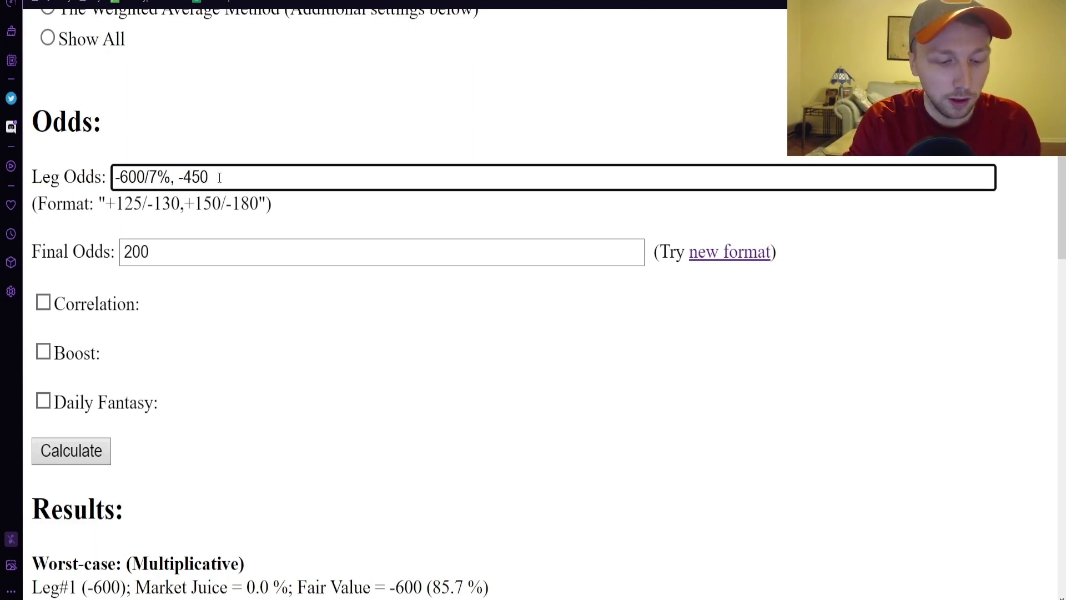
type("/7%")
left_click(166, 287)
scroll(166, 287, "up", 2)
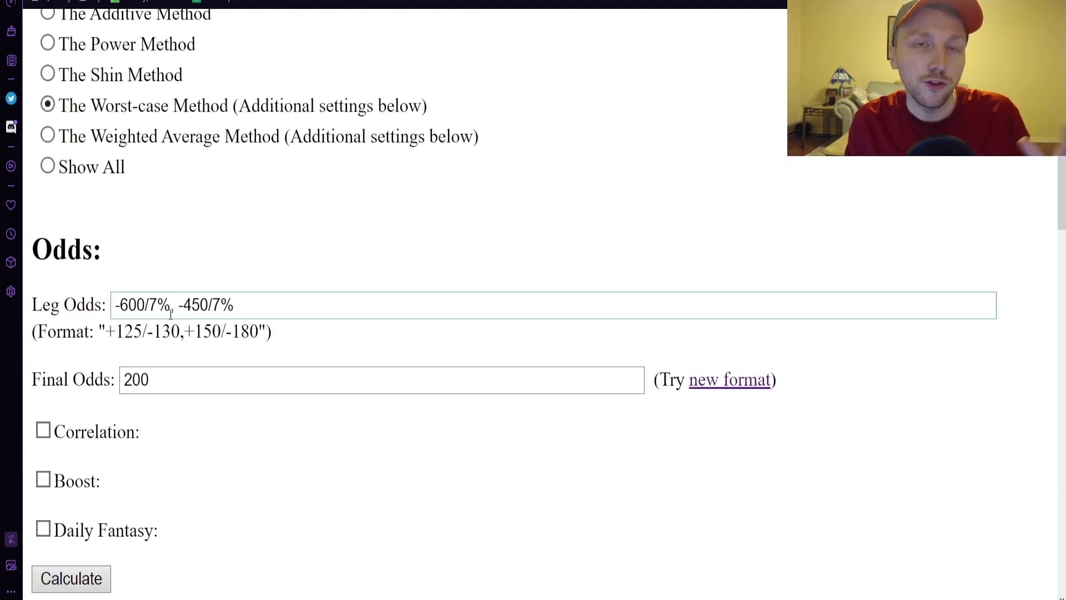
left_click_drag(169, 306, 114, 306)
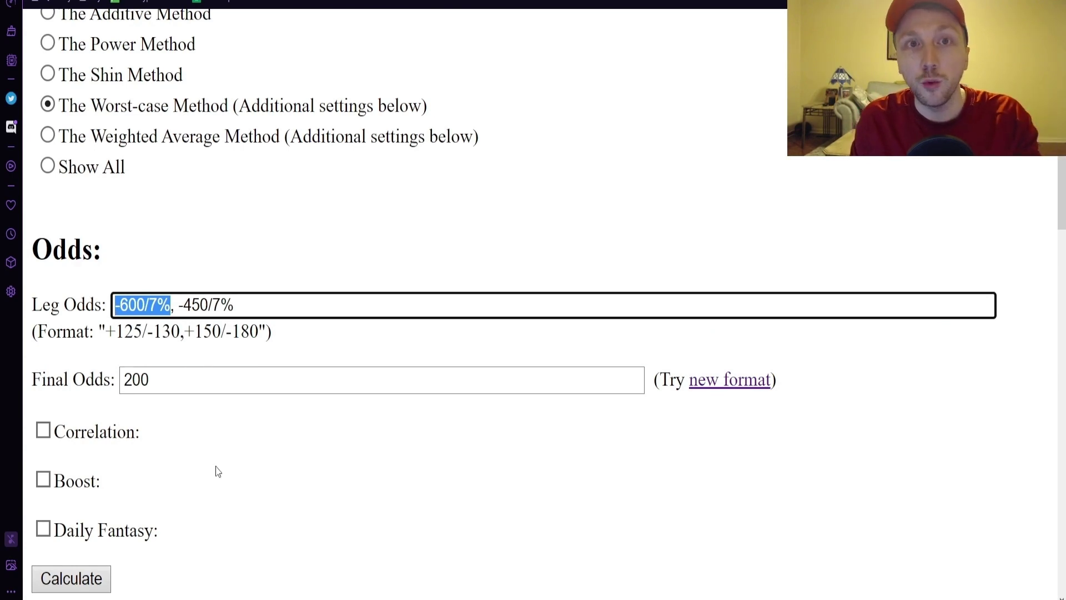
left_click(217, 471)
scroll(261, 444, "down", 5)
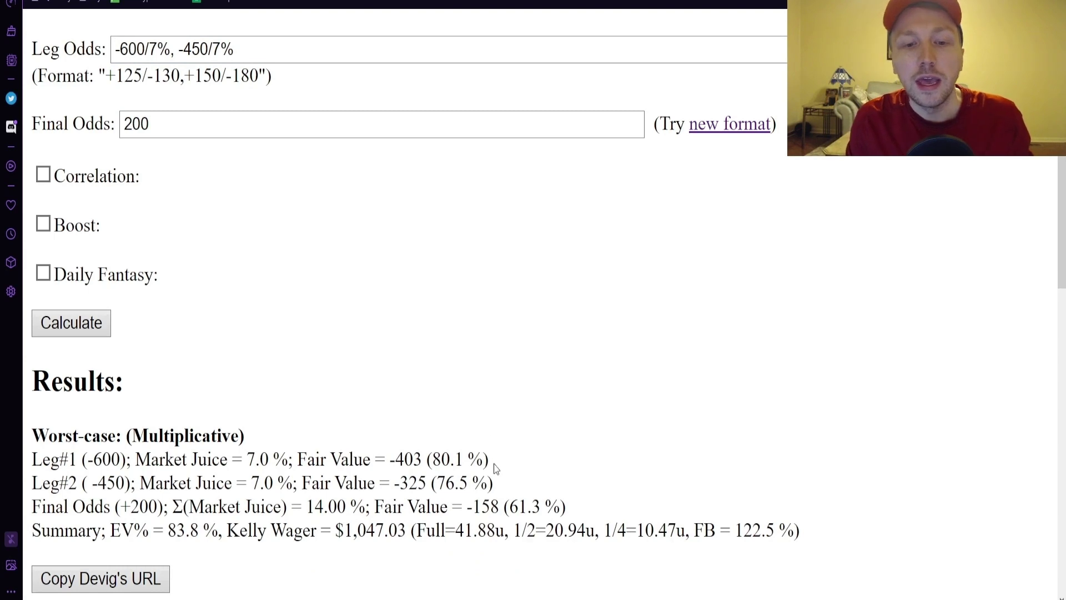
left_click_drag(491, 460, 394, 456)
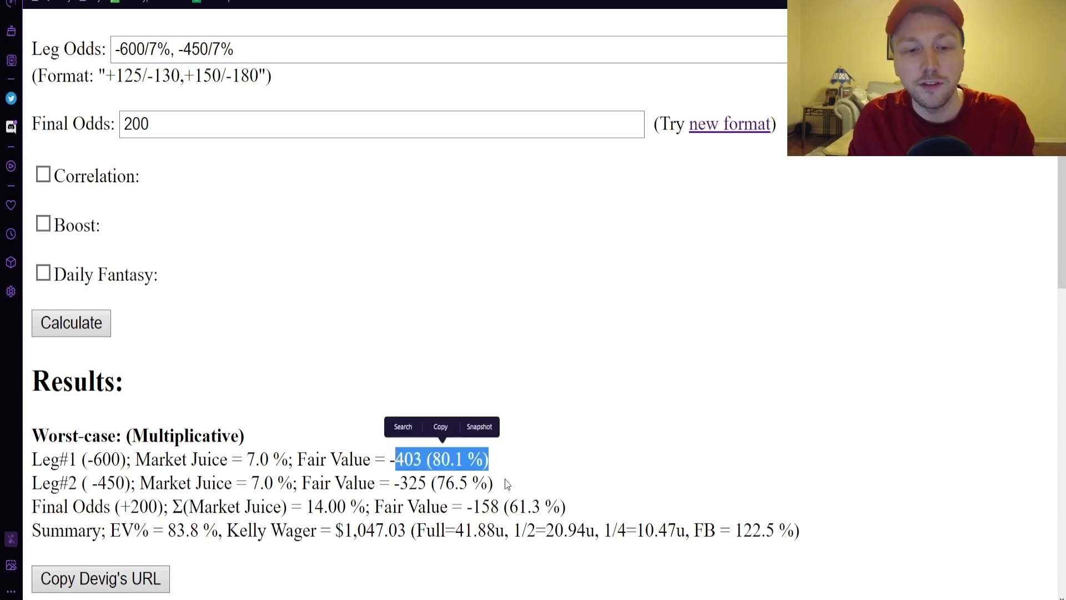
left_click_drag(507, 484, 431, 483)
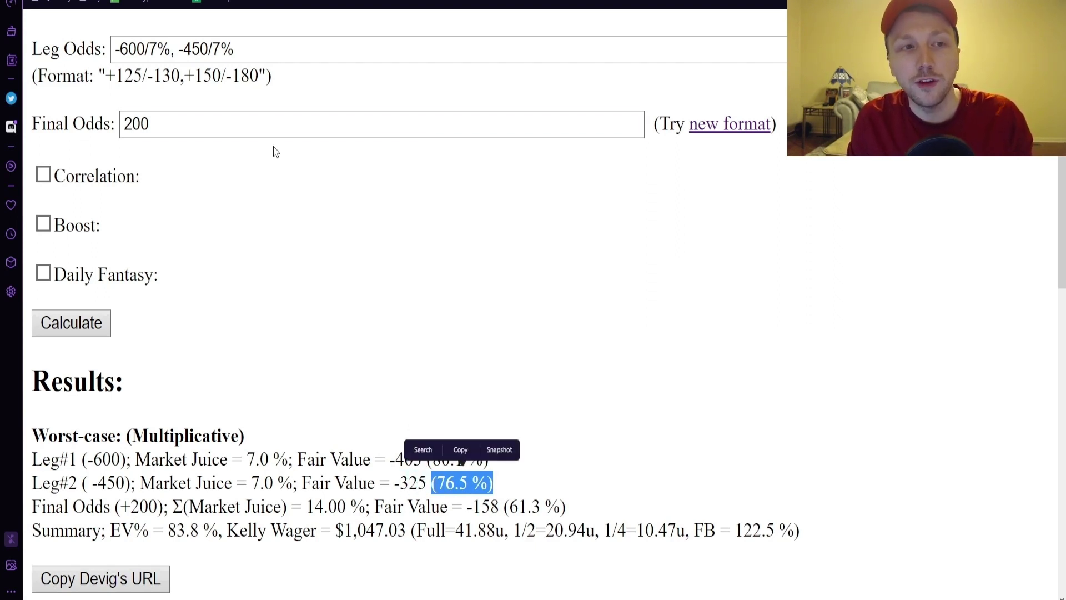
Raise the vig on both legs to 10% so the leg odds read "-600/10%, -450/10%", and recalculate
double_click(149, 51)
left_click(156, 52)
left_click_drag(171, 51, 150, 52)
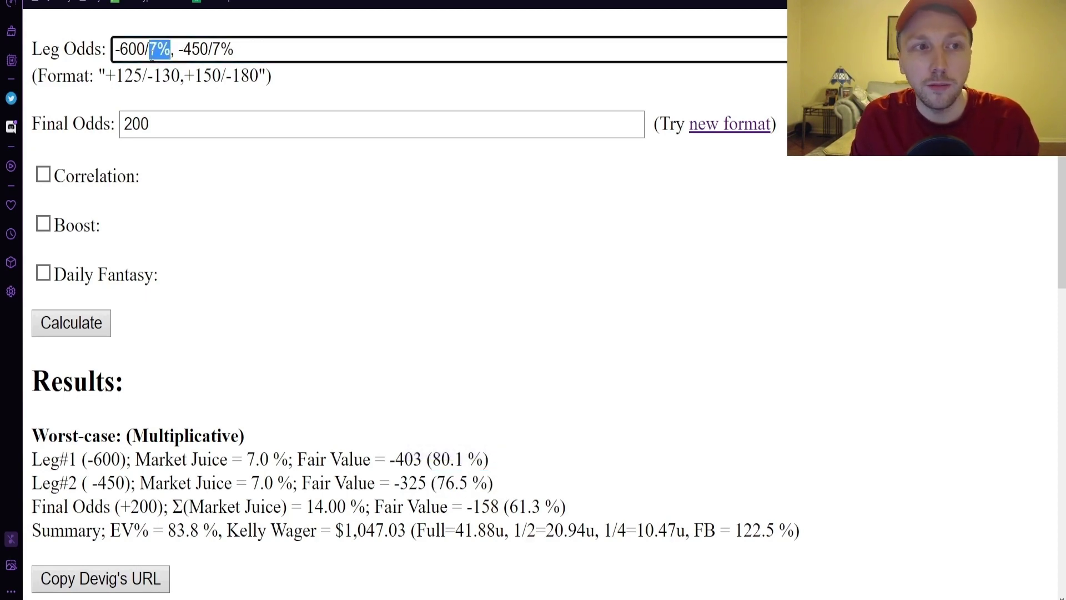
left_click(156, 51)
double_click(155, 51)
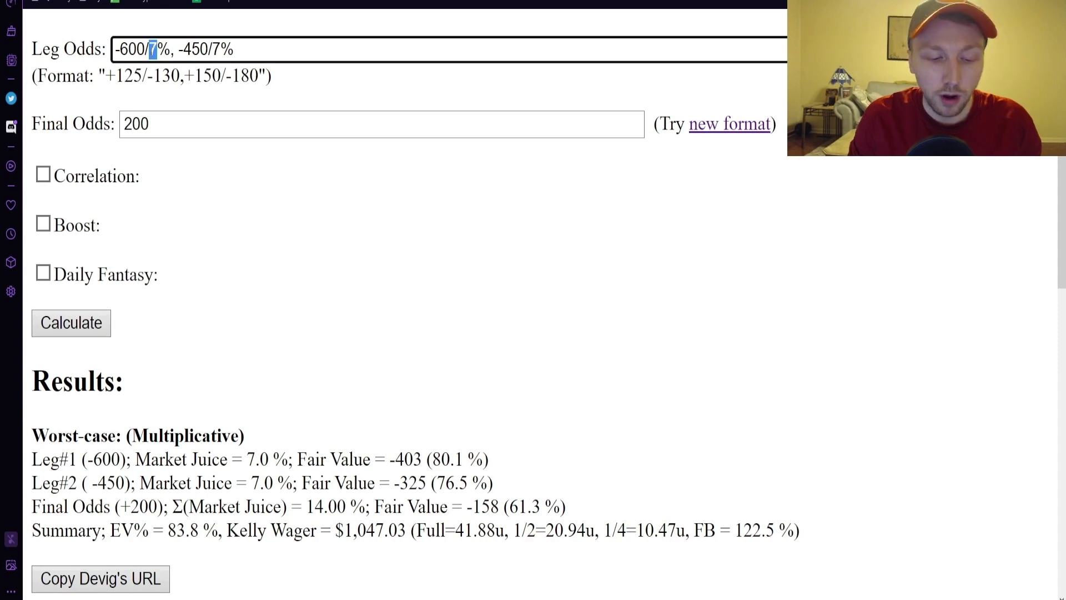
type("10")
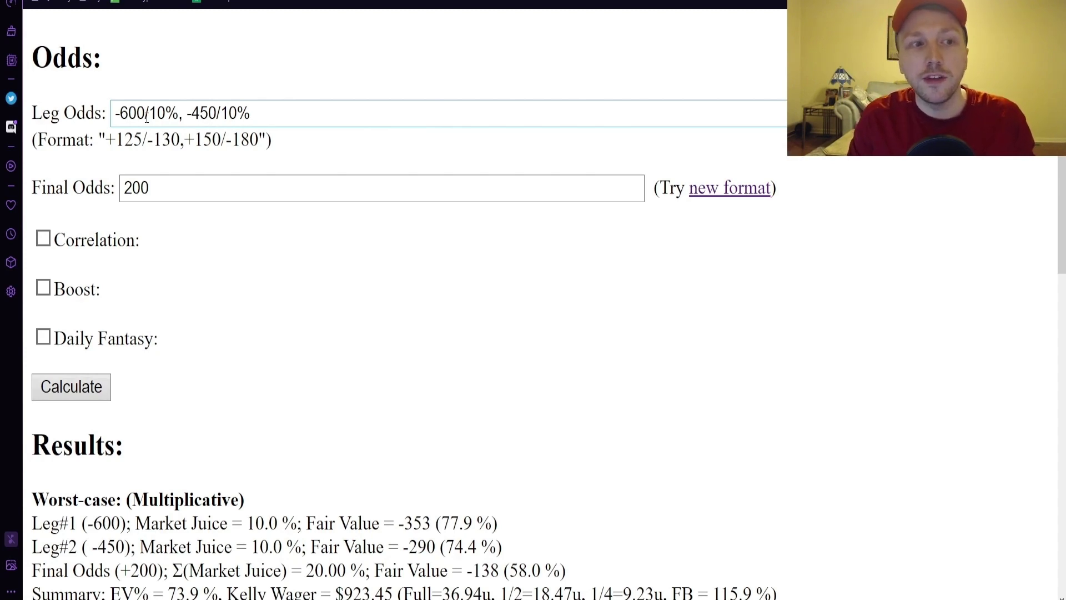
Replace the leg odds with "AVG(-600,-550,-375)/10%,AVG(-350,-475,-450)/10%" and calculate the devig
left_click(119, 113)
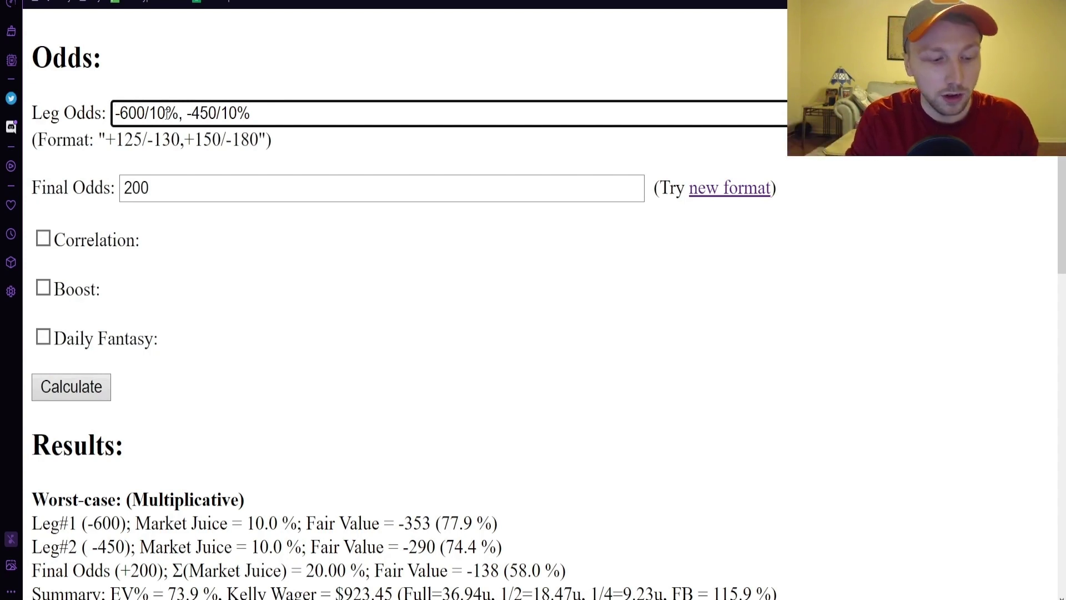
key("ctrl+a")
type("AVG(-600,-550,-375)/10%,AVG(-350,-475,-450)/10%")
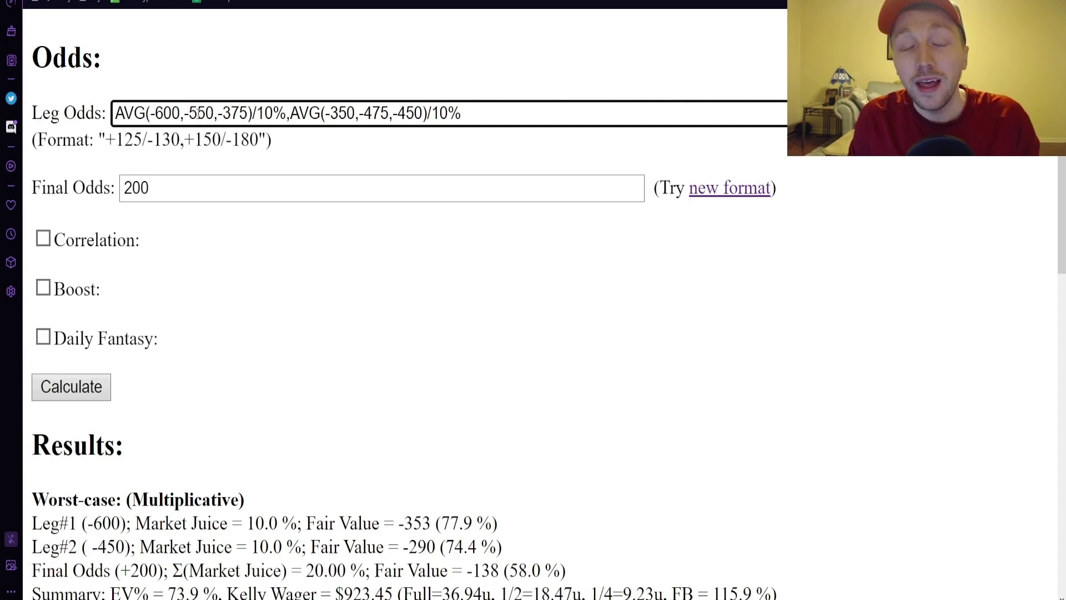
left_click(252, 114)
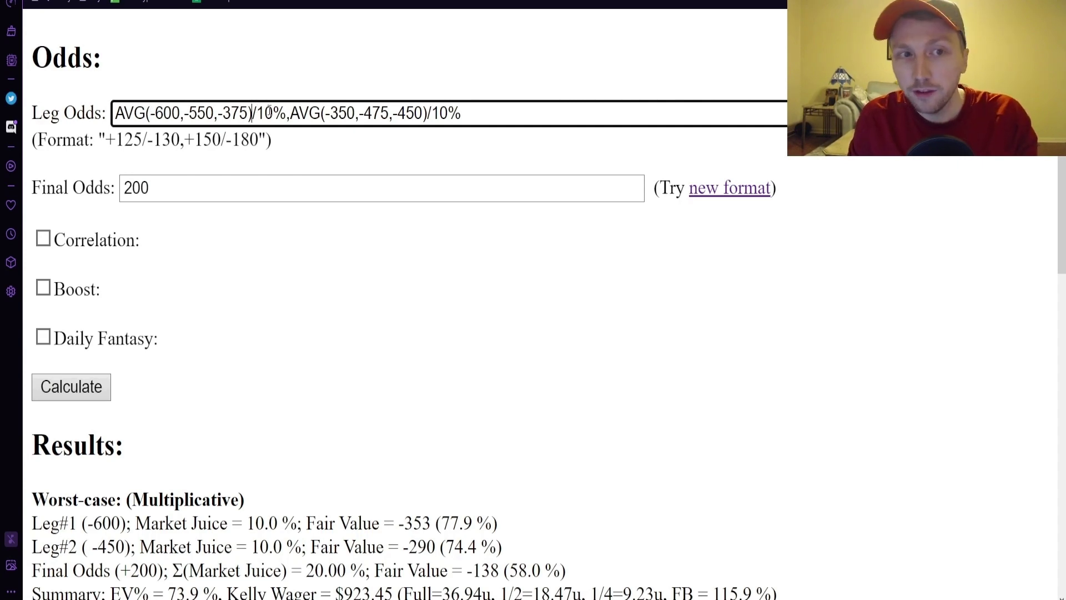
key("Return")
scroll(304, 418, "down", 2)
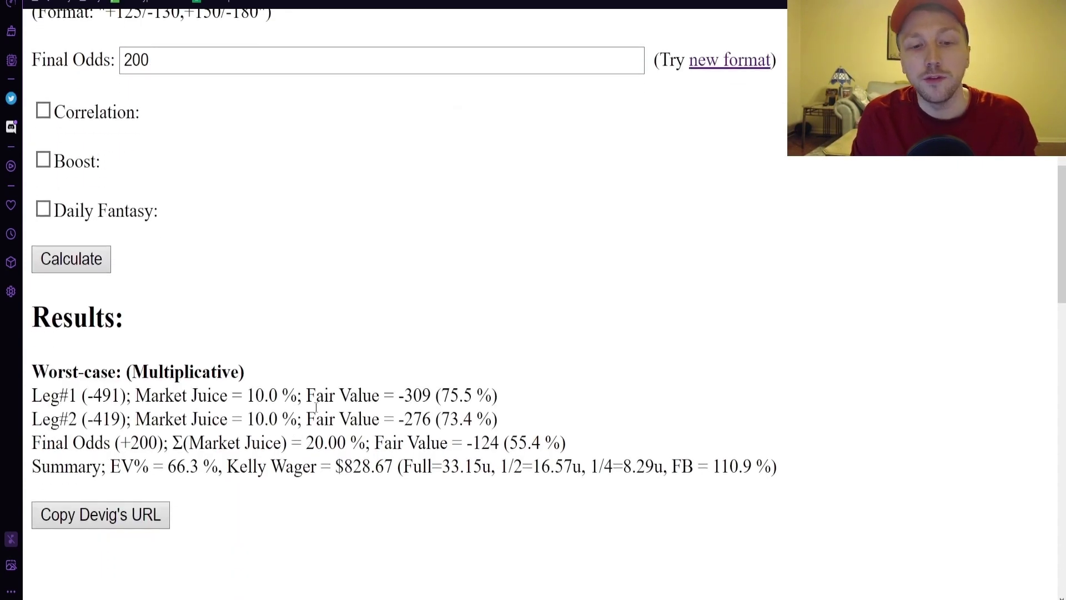
scroll(304, 395, "up", 1)
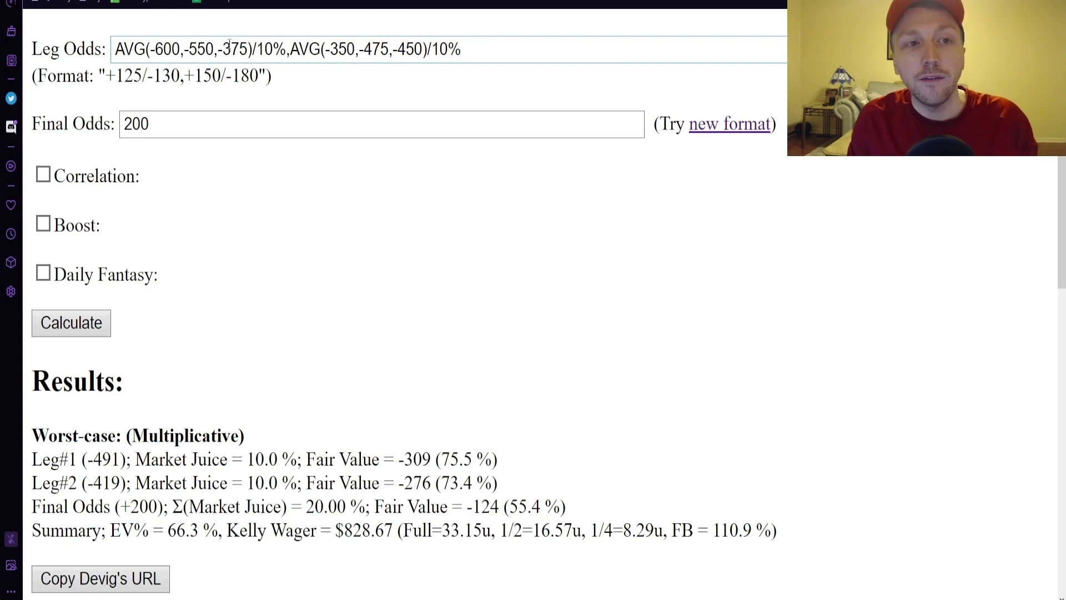
left_click_drag(255, 50, 285, 51)
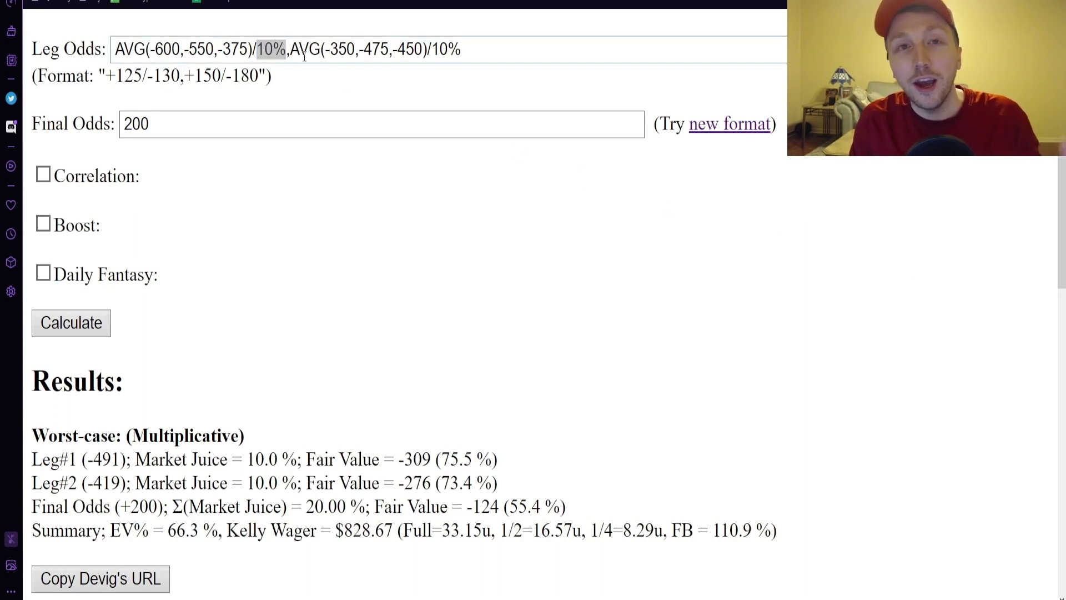
Reduce the leg odds to "/AVG(-600,-550,-375)" and set the final odds to 400
left_click_drag(463, 51, 259, 57)
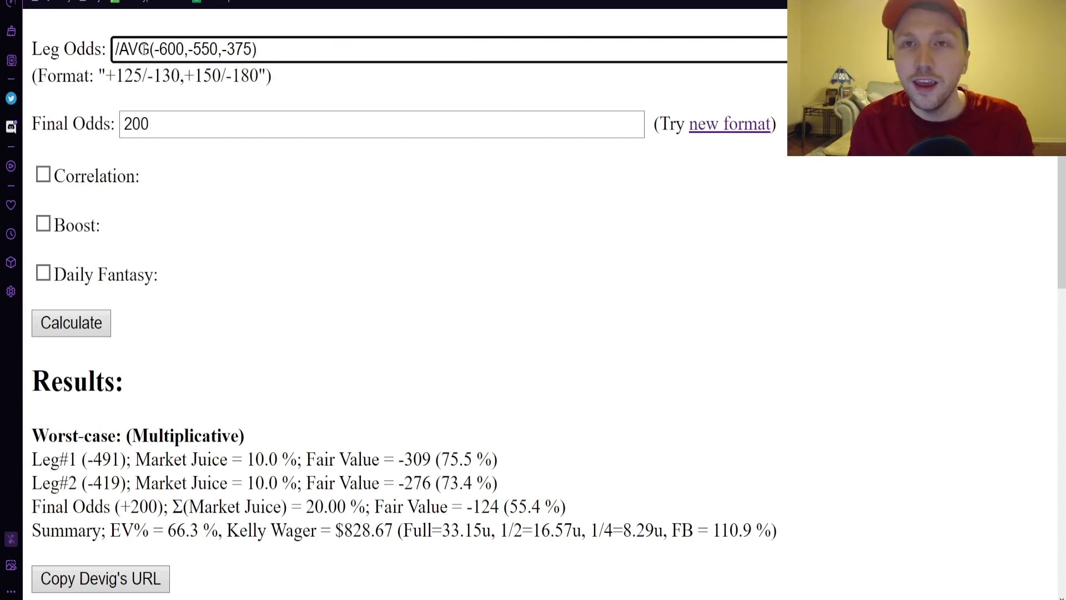
left_click(165, 123)
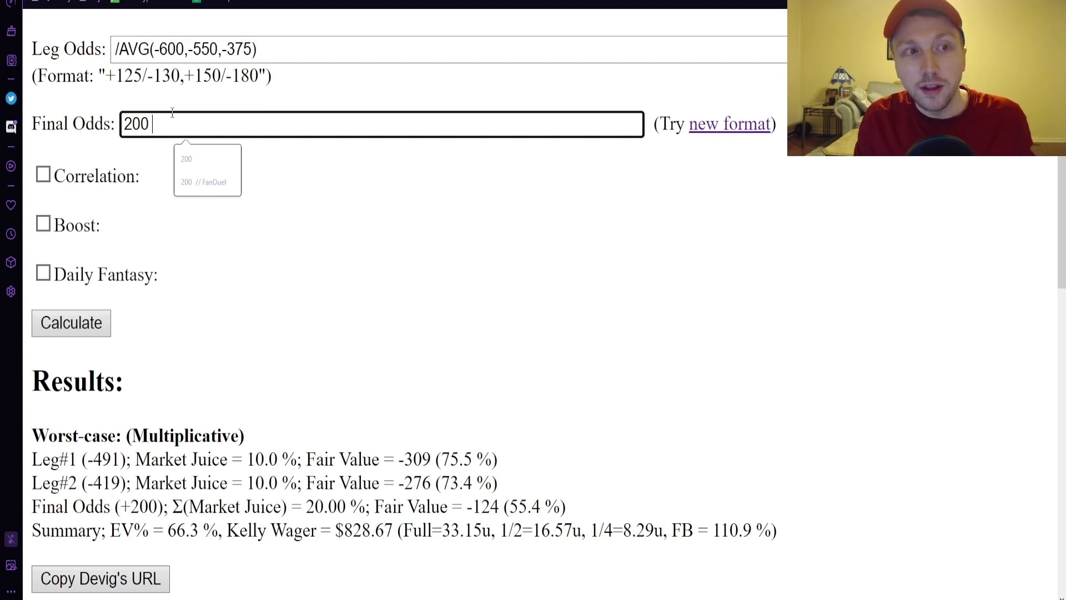
left_click_drag(133, 123, 123, 123)
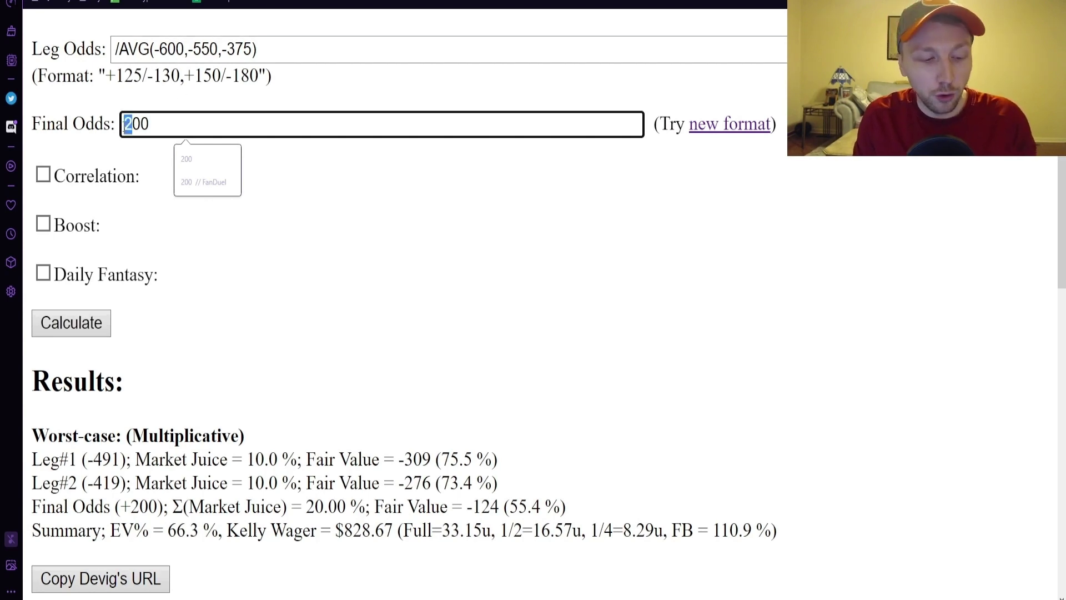
type("4")
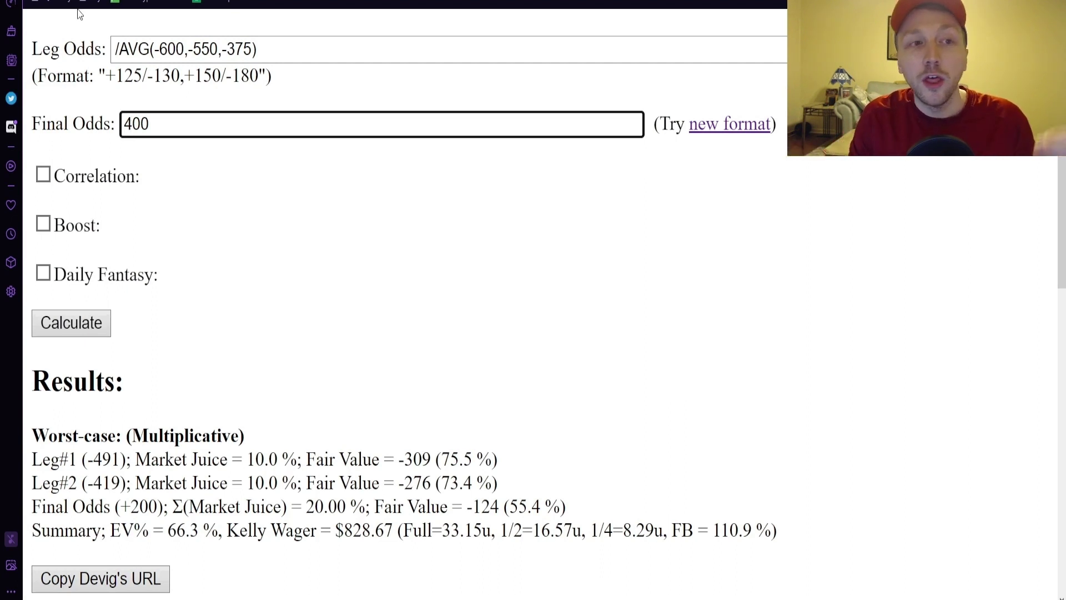
Put 7% in front of /AVG(-600,-550,-375) in the leg odds, calculate and check the fair value
left_click(167, 51)
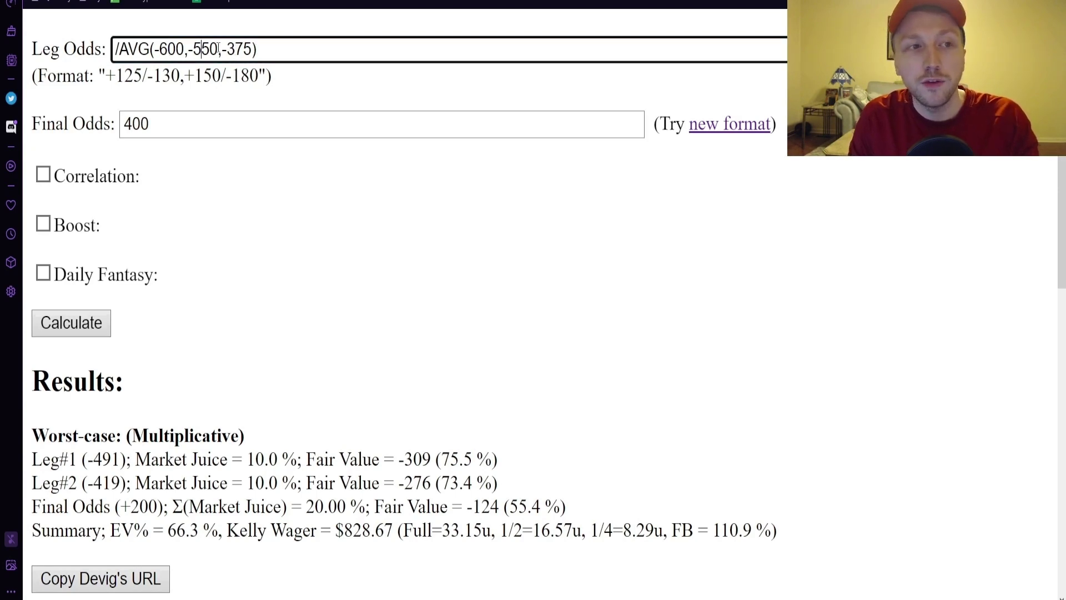
left_click(115, 51)
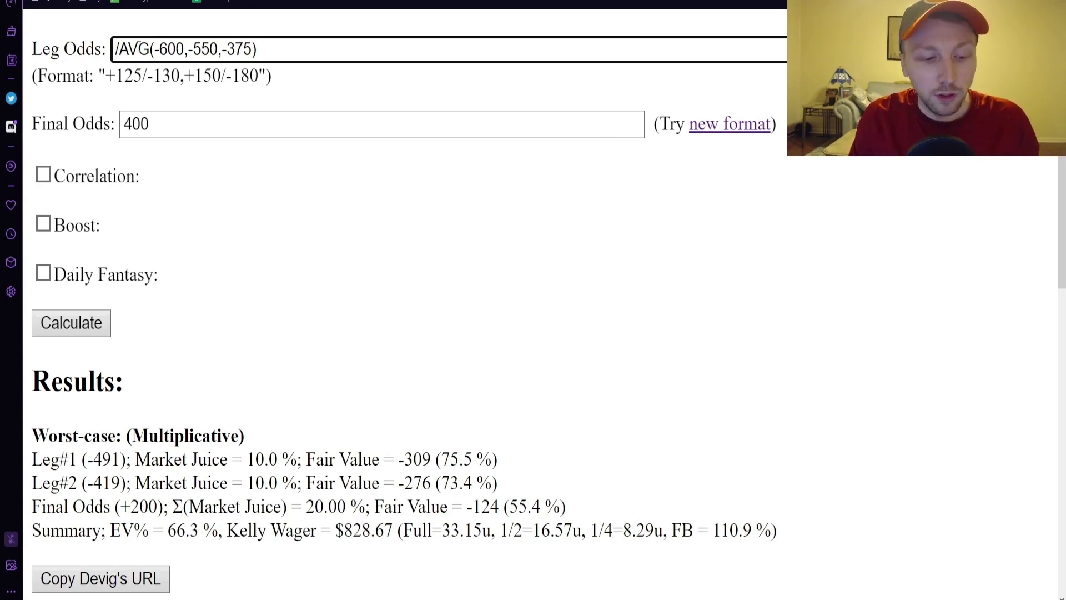
type("7")
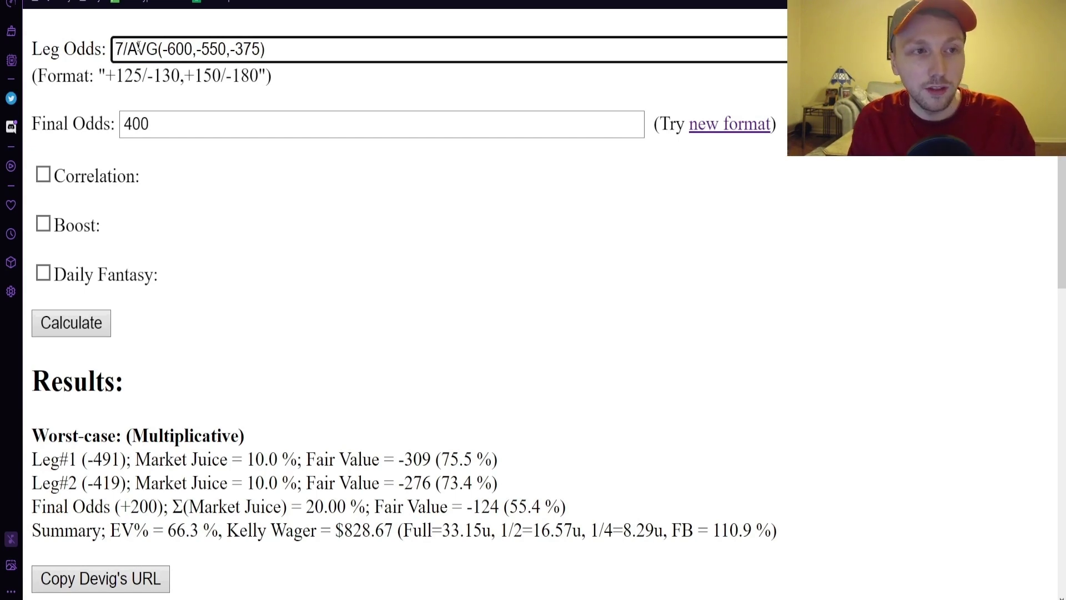
type("%")
key("Return")
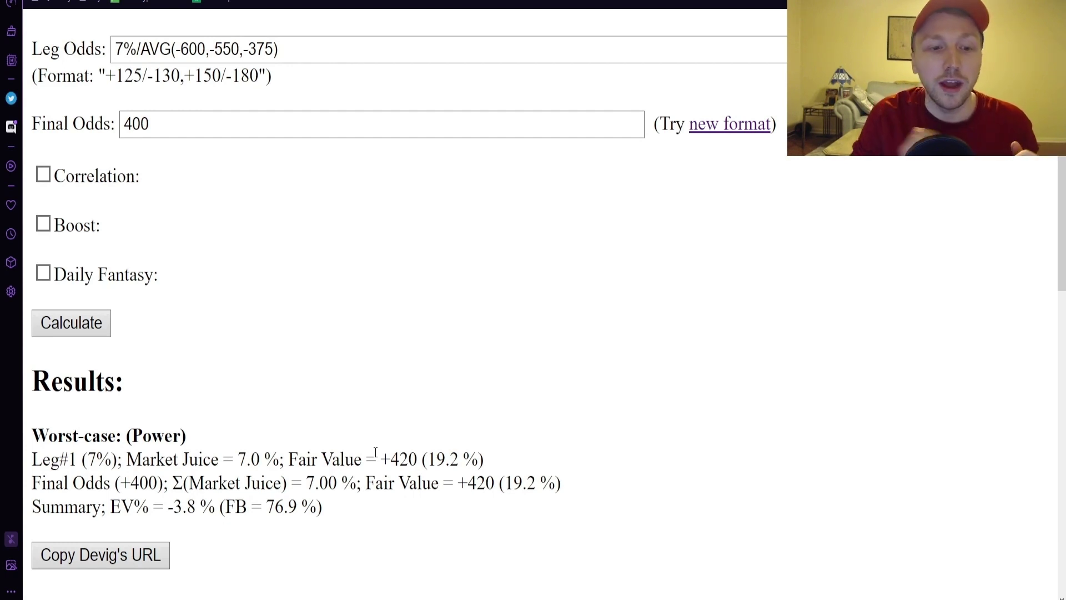
left_click_drag(390, 458, 421, 448)
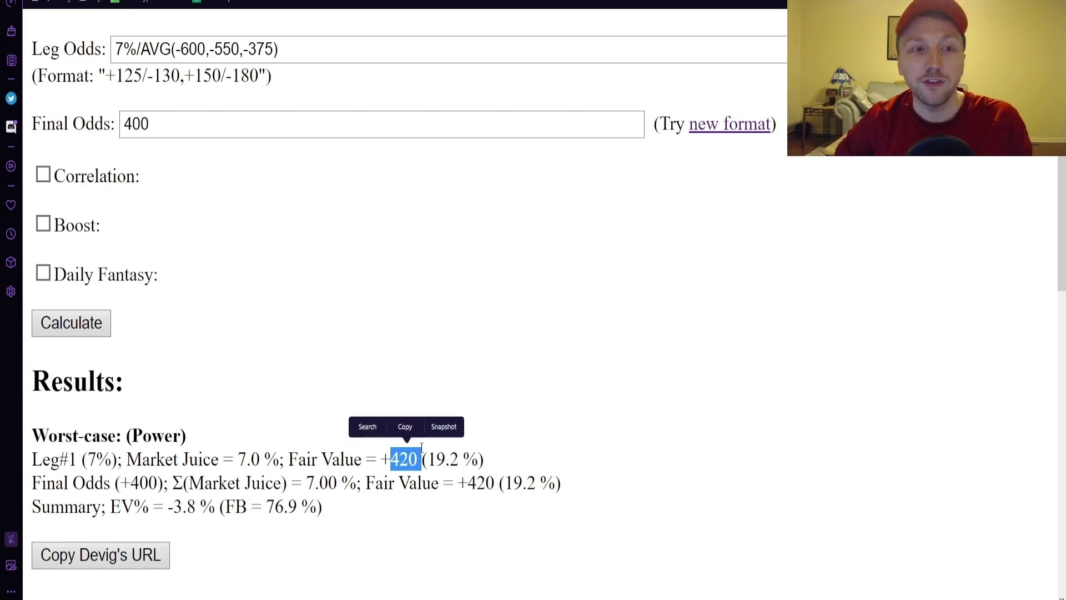
scroll(461, 411, "up", 10)
scroll(166, 361, "down", 8)
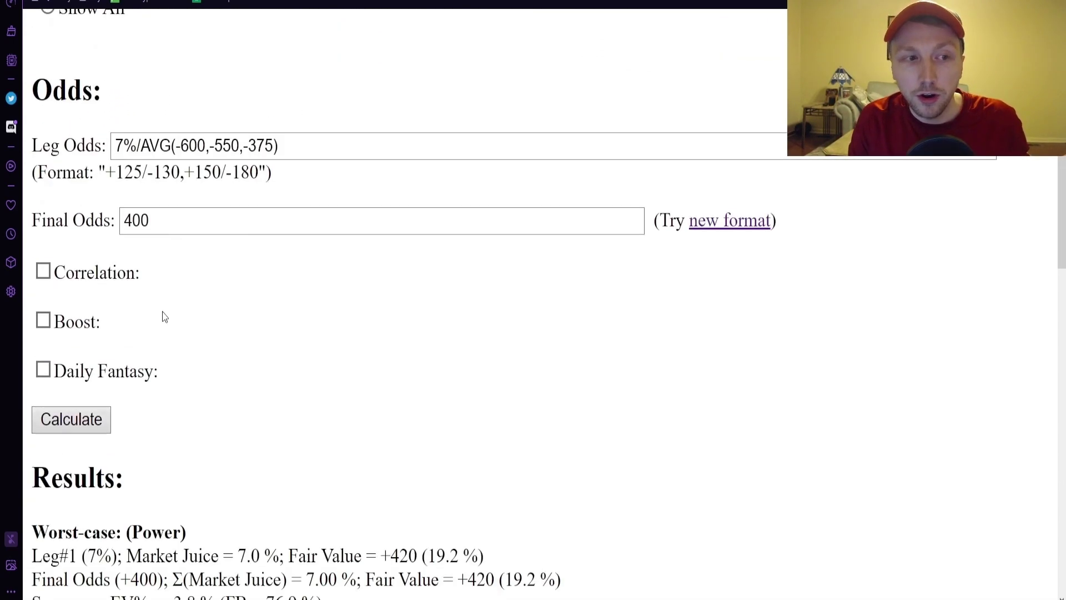
Set the vig ahead of the averaged odds to 5%, recalculate and review the fair value
left_click_drag(115, 113, 140, 113)
left_click(125, 112)
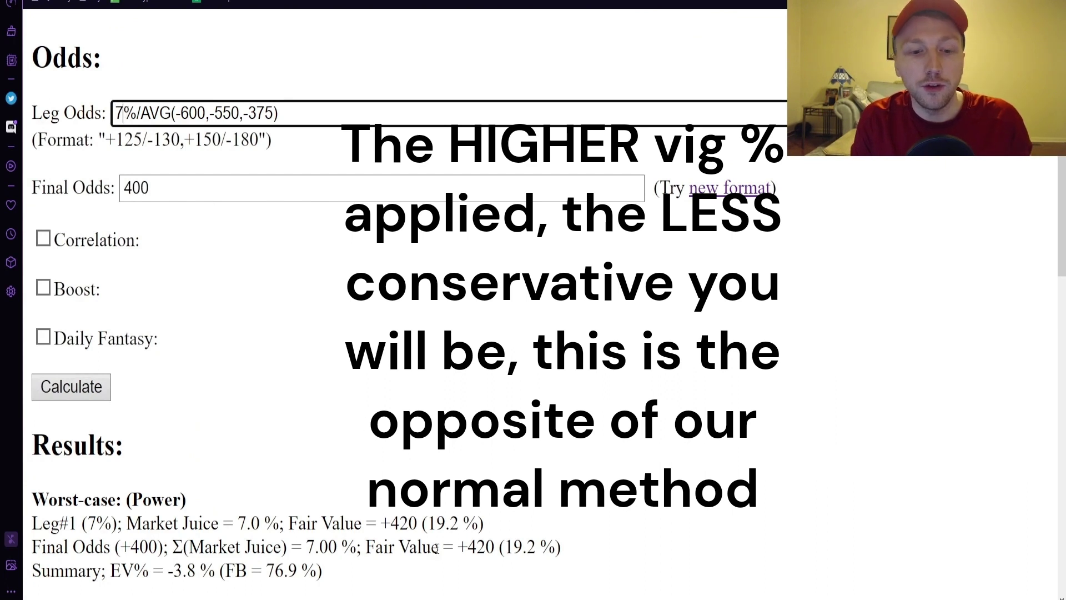
left_click_drag(379, 522, 417, 523)
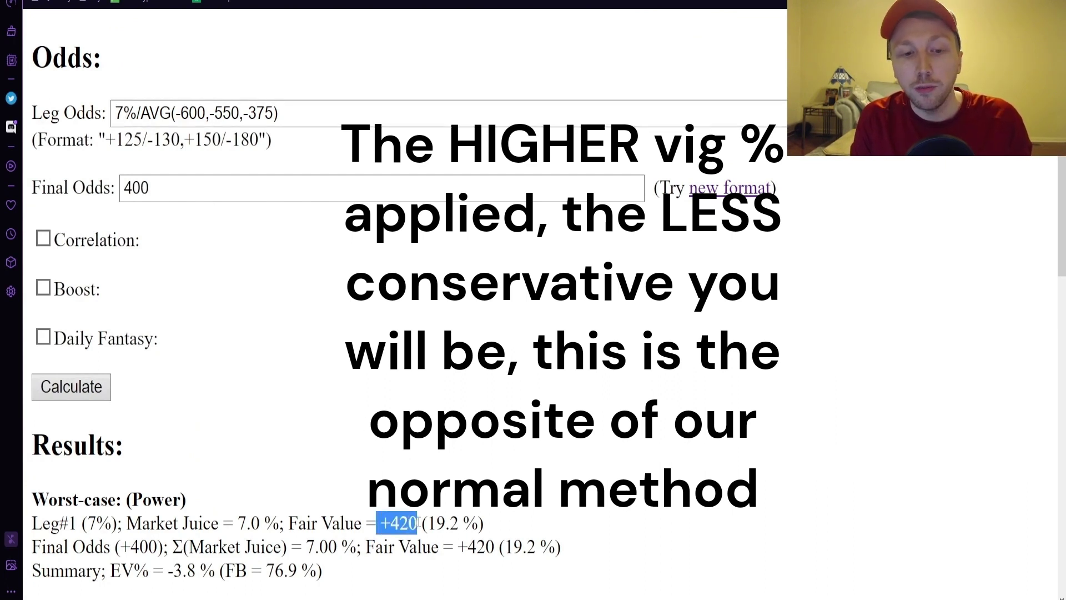
double_click(118, 113)
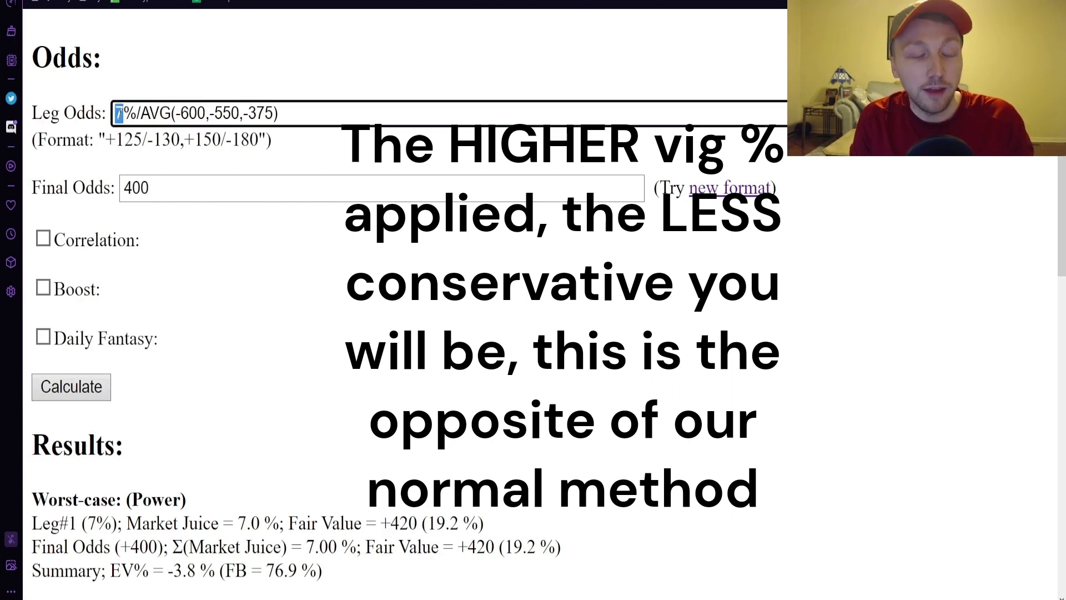
type("5")
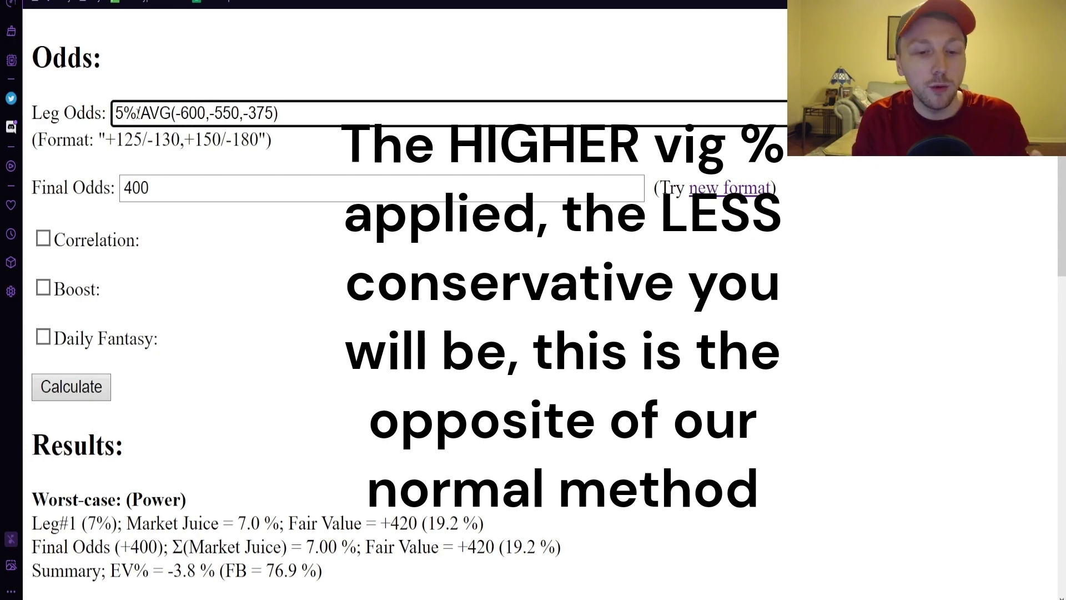
left_click(71, 387)
scroll(312, 465, "down", 5)
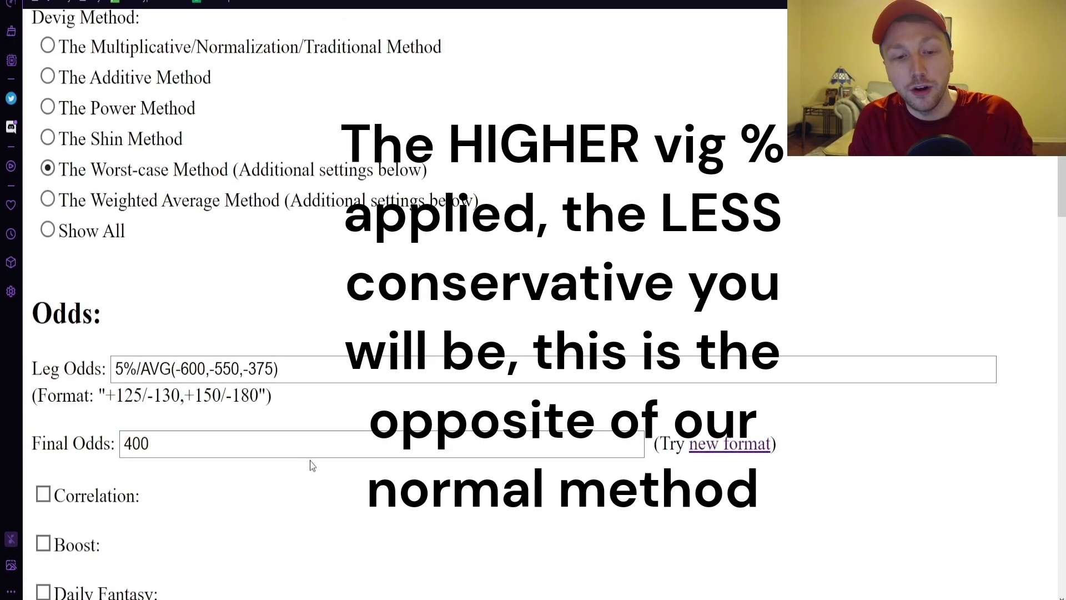
scroll(333, 460, "down", 5)
scroll(186, 205, "up", 1)
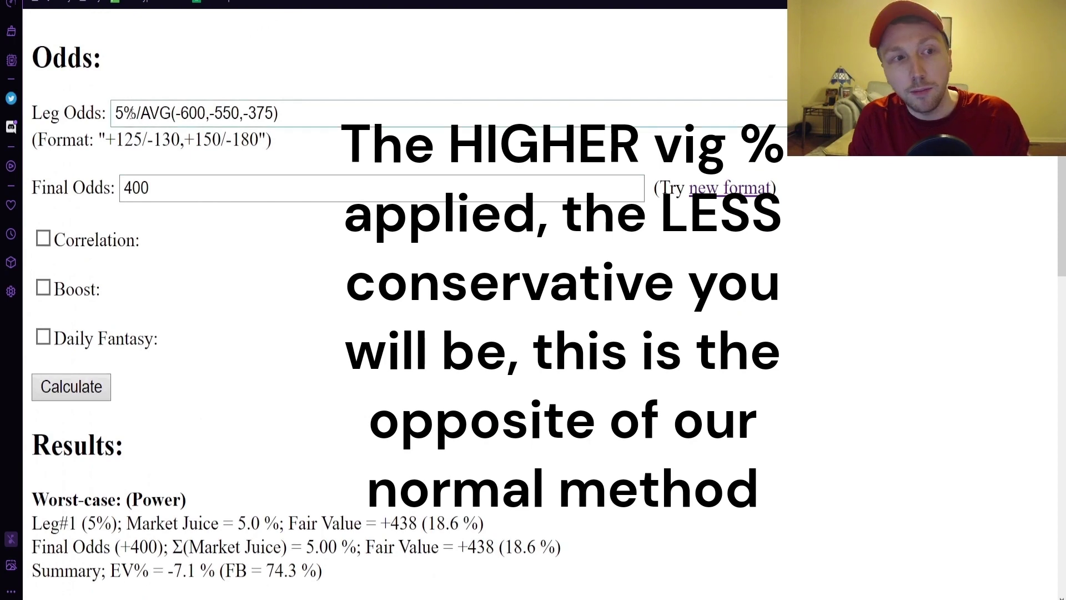
Set the vig ahead of the averaged odds to 3%, recalculate and check the fair value
left_click_drag(125, 113, 115, 113)
type("3")
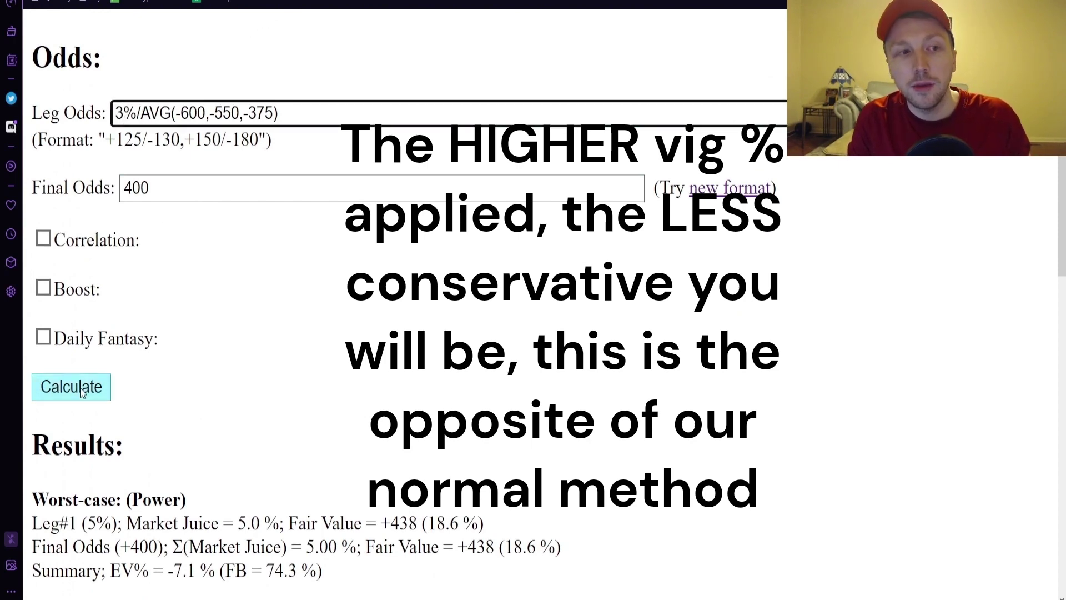
left_click(82, 391)
scroll(281, 481, "down", 10)
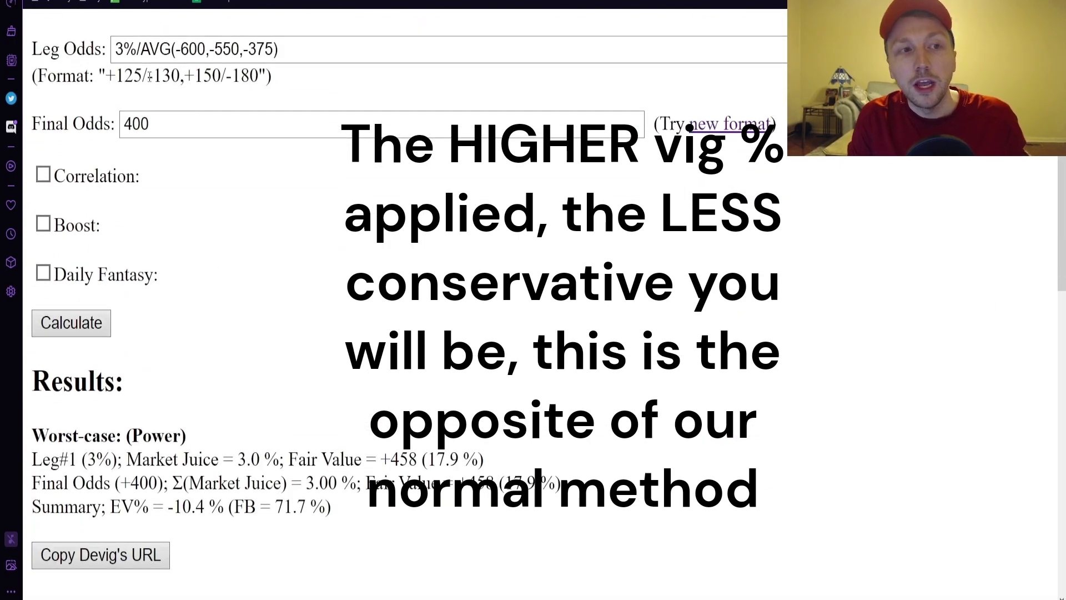
Raise the vig ahead of the averaged odds to 15%, recalculate and review the fair value and EV
left_click_drag(128, 49, 101, 50)
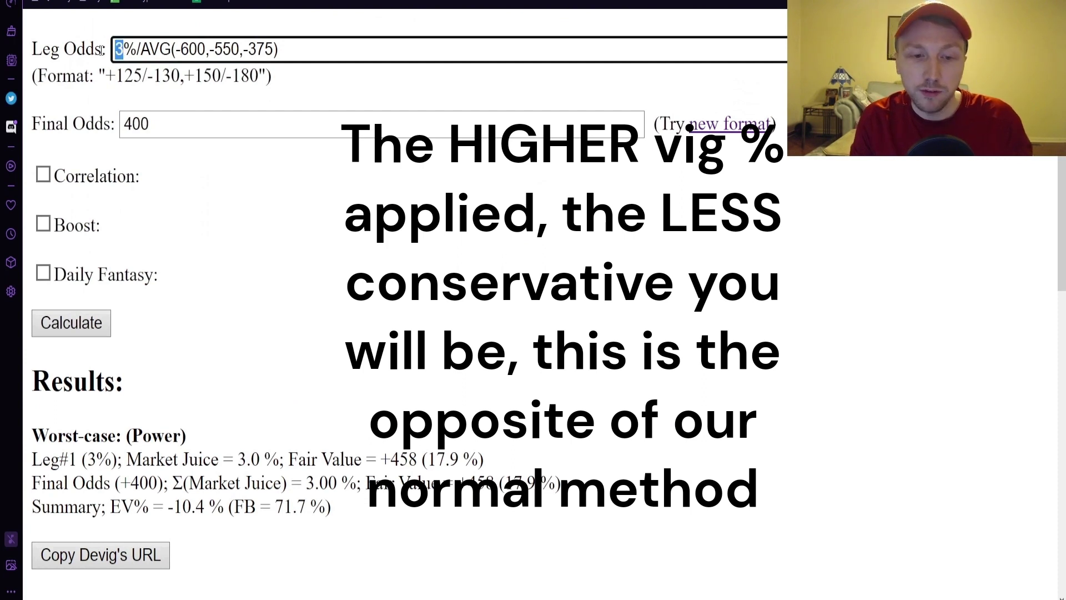
type("15")
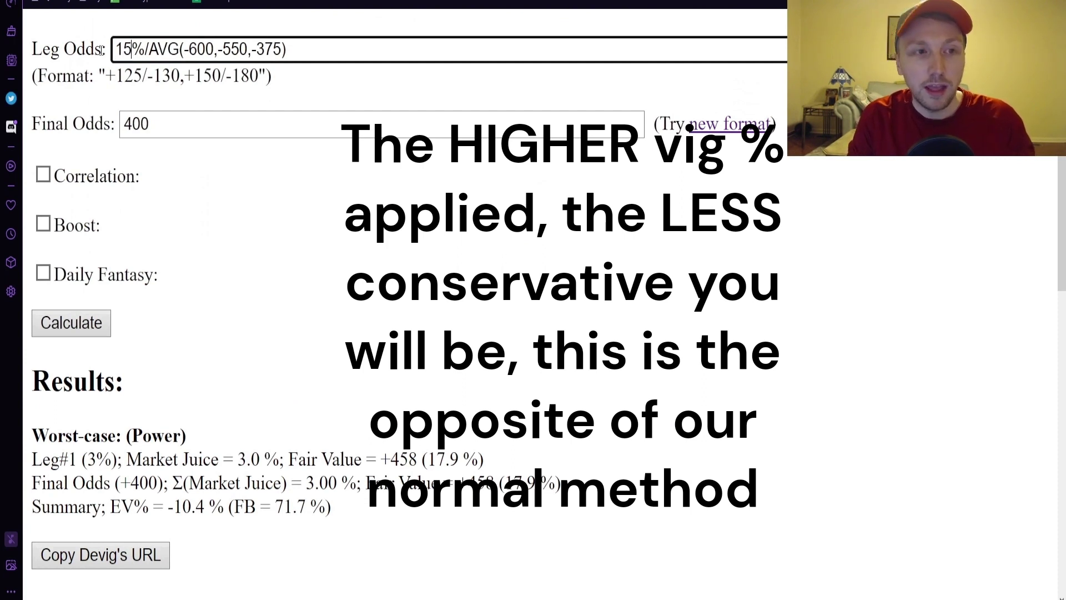
left_click(89, 327)
scroll(200, 368, "down", 8)
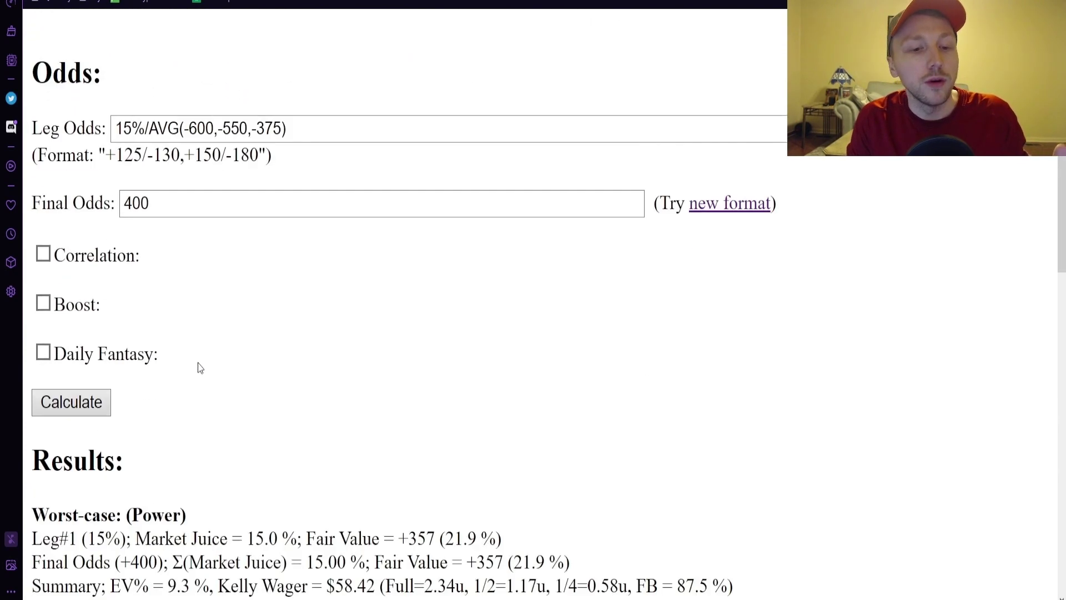
scroll(200, 368, "down", 2)
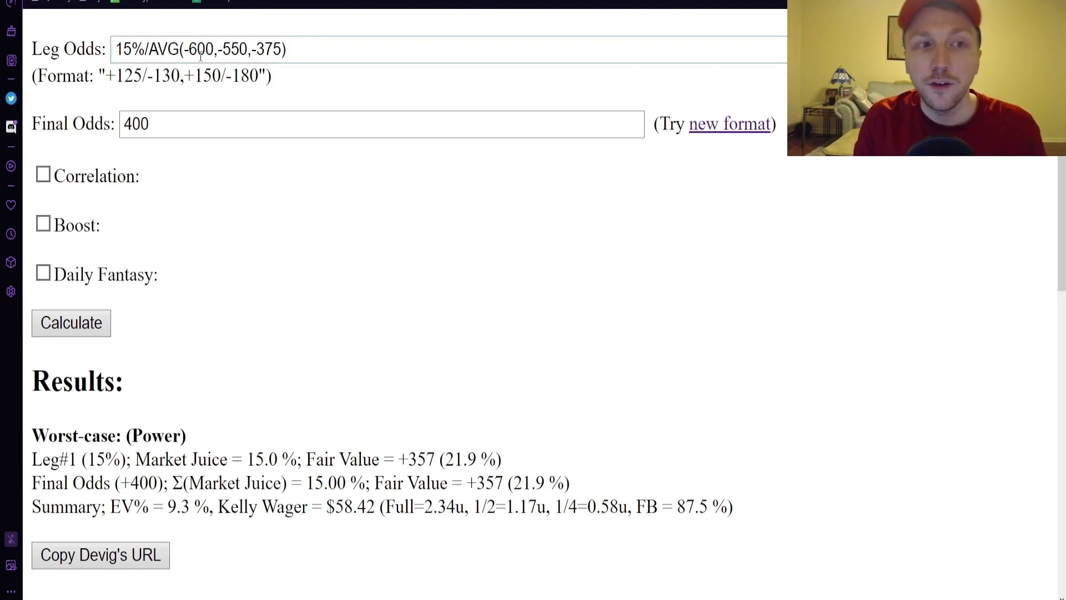
left_click_drag(306, 42, 185, 49)
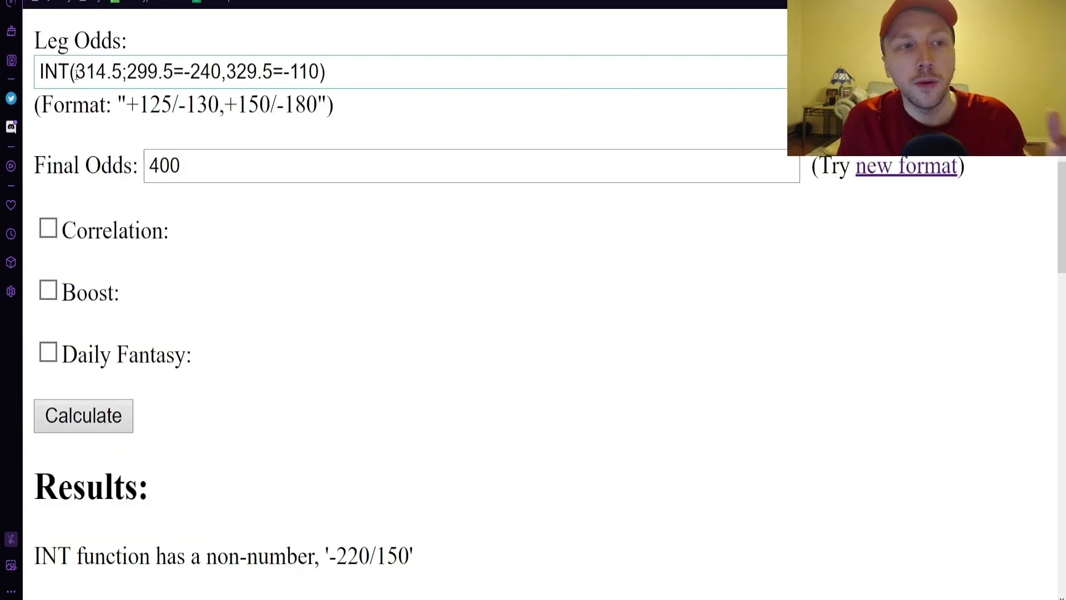
Examine the parts of the INT function in the leg odds: the target line, then each alternate line with its odds
left_click_drag(77, 74, 122, 72)
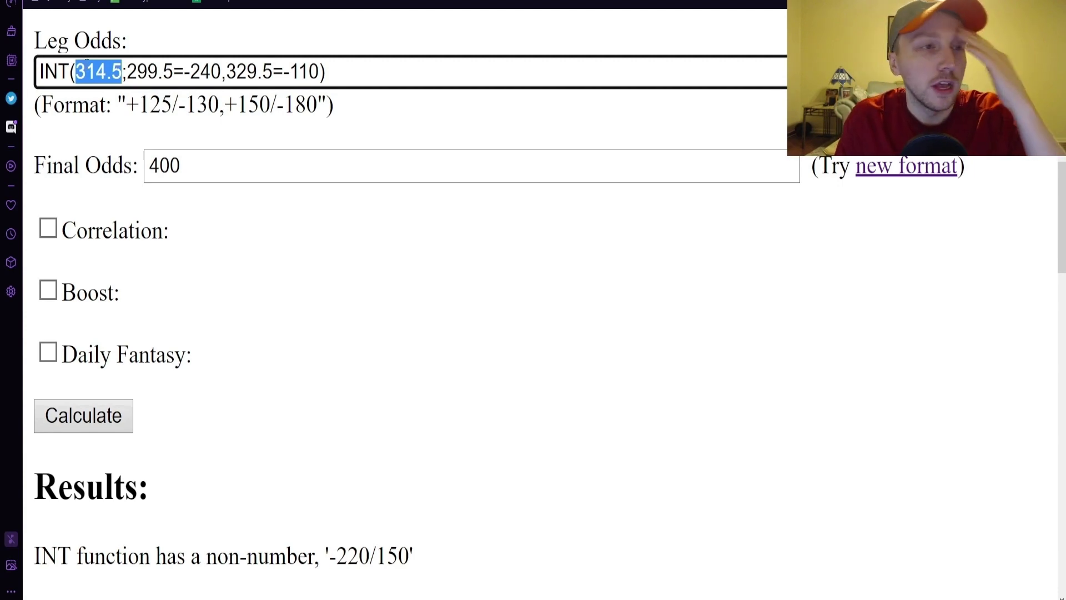
left_click(69, 71)
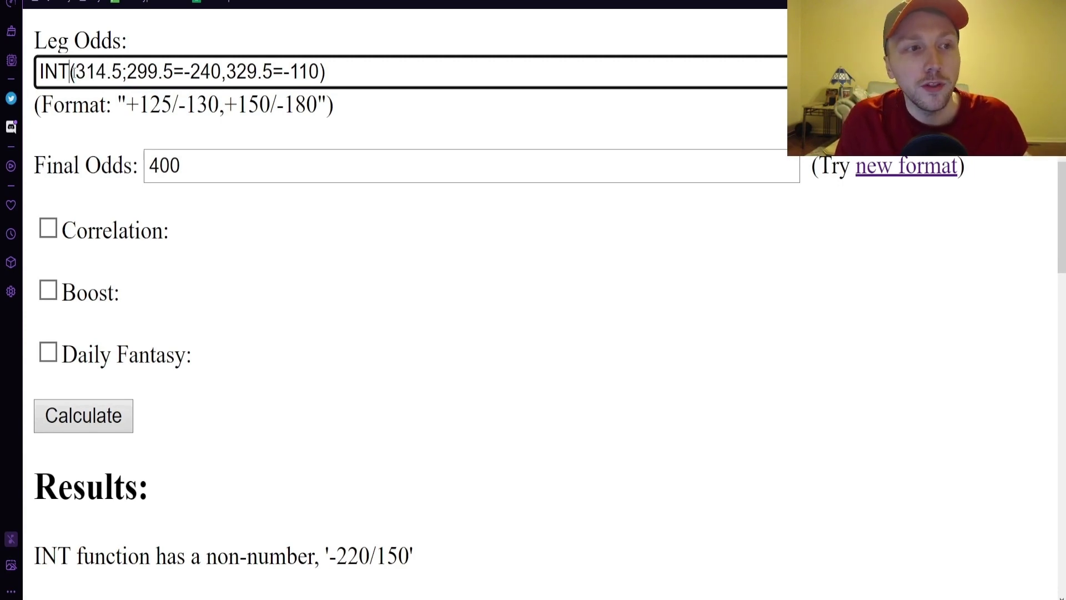
left_click_drag(76, 71, 122, 70)
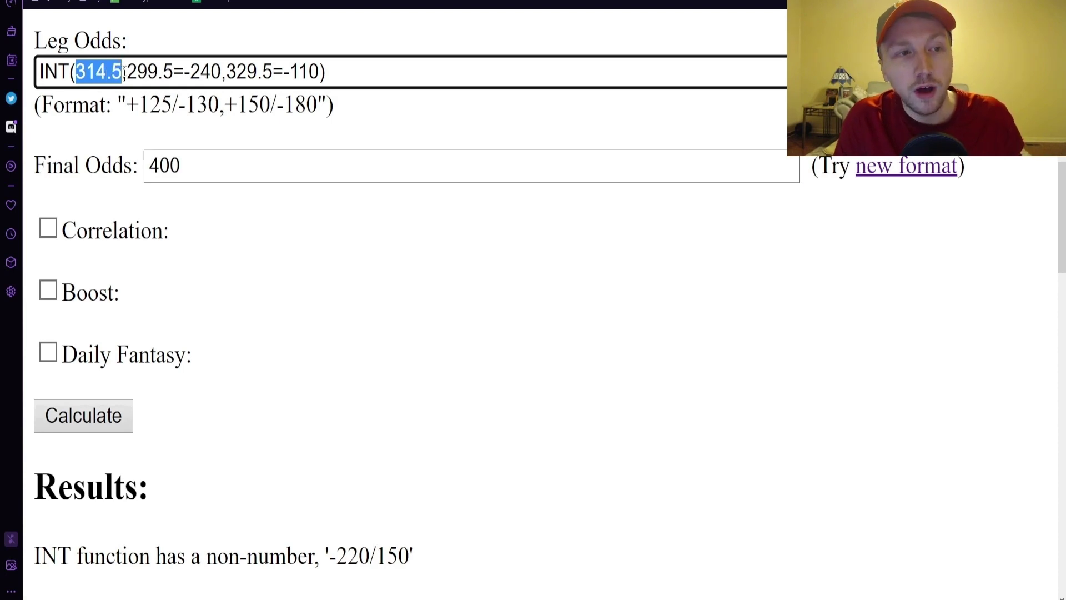
left_click(125, 71)
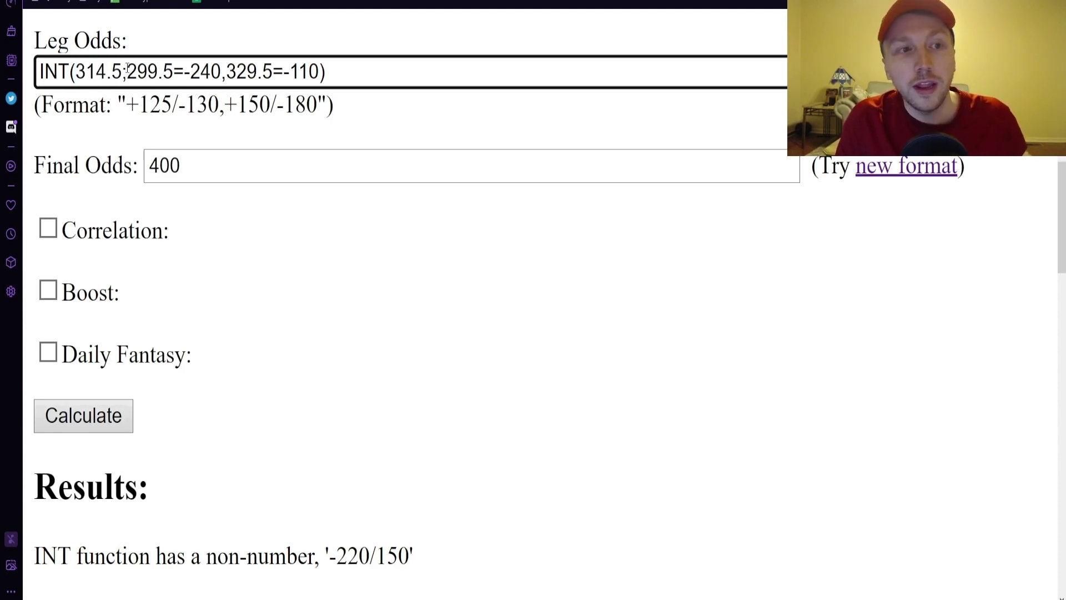
left_click_drag(127, 71, 174, 71)
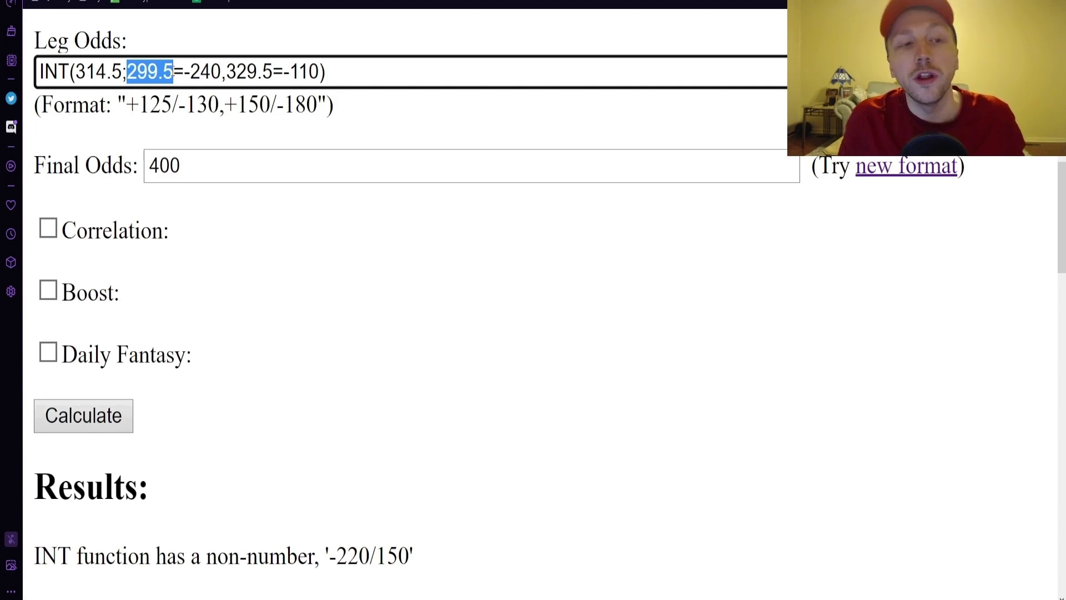
left_click(176, 73)
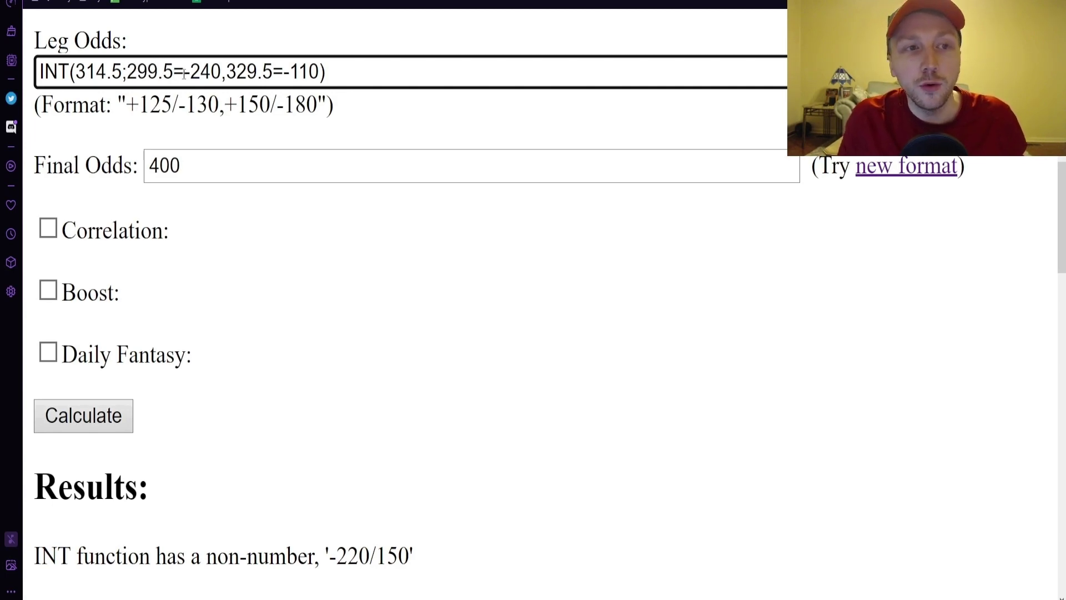
left_click_drag(184, 72, 220, 72)
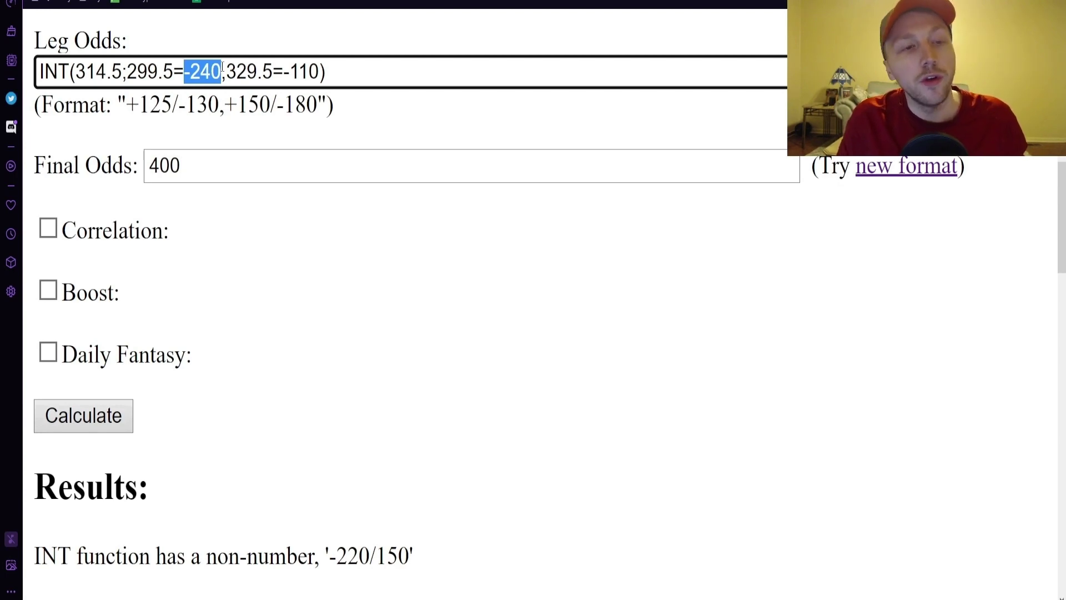
left_click(222, 71)
key("Delete")
type(",")
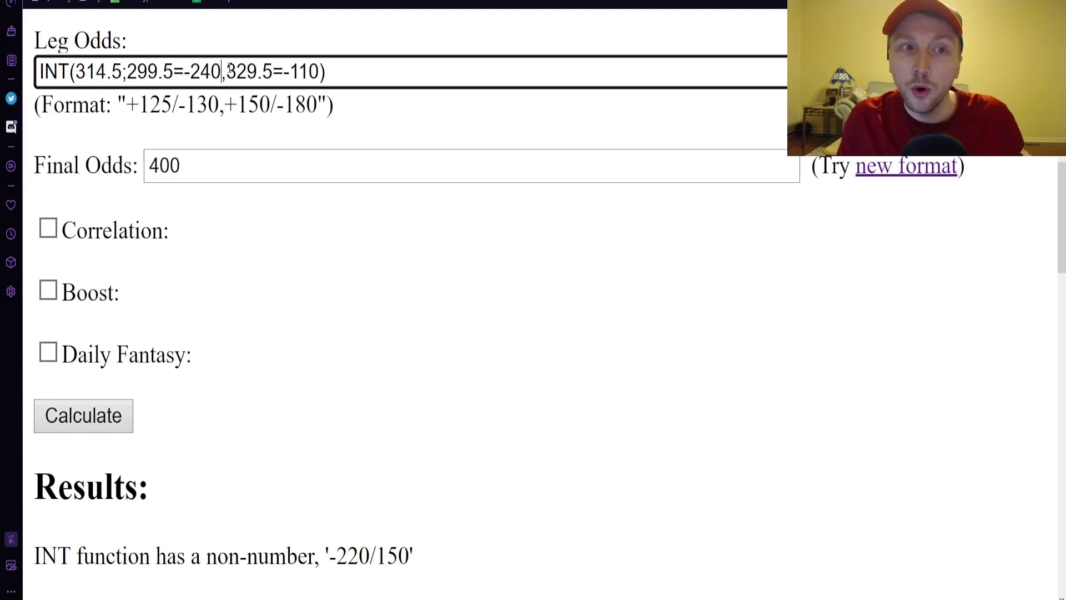
left_click_drag(226, 71, 324, 72)
left_click(339, 66)
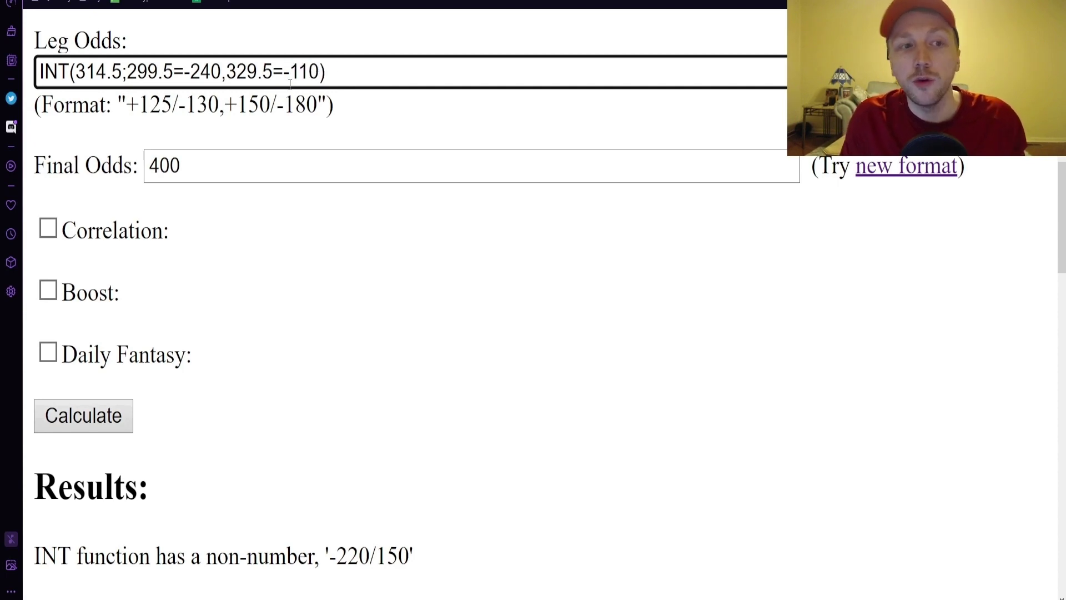
Set the final odds to -120, calculate the INT leg and review the interpolated fair value and EV
key("Tab")
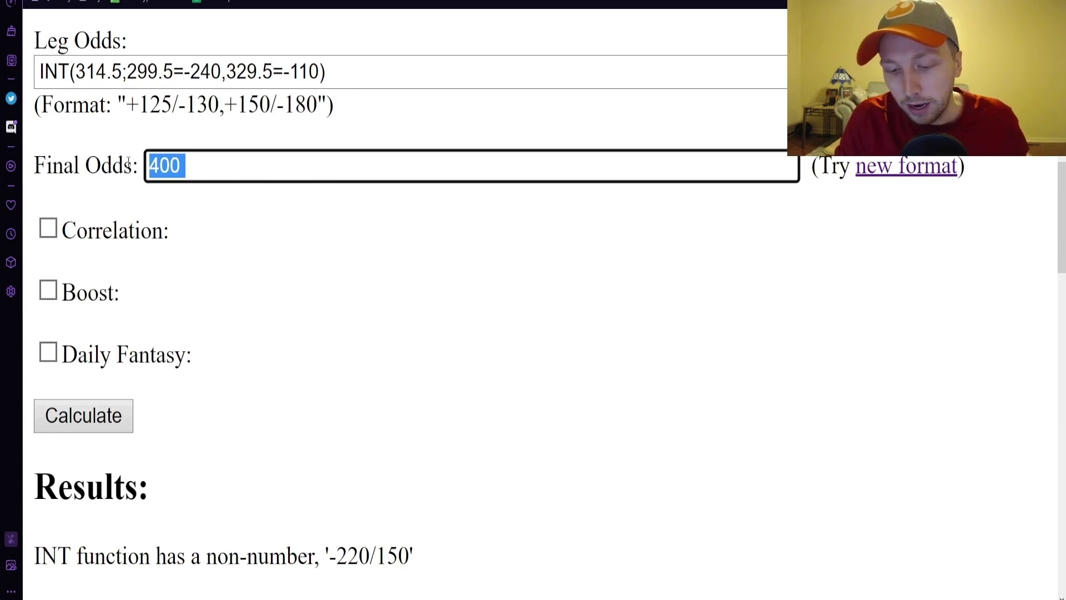
type("-120")
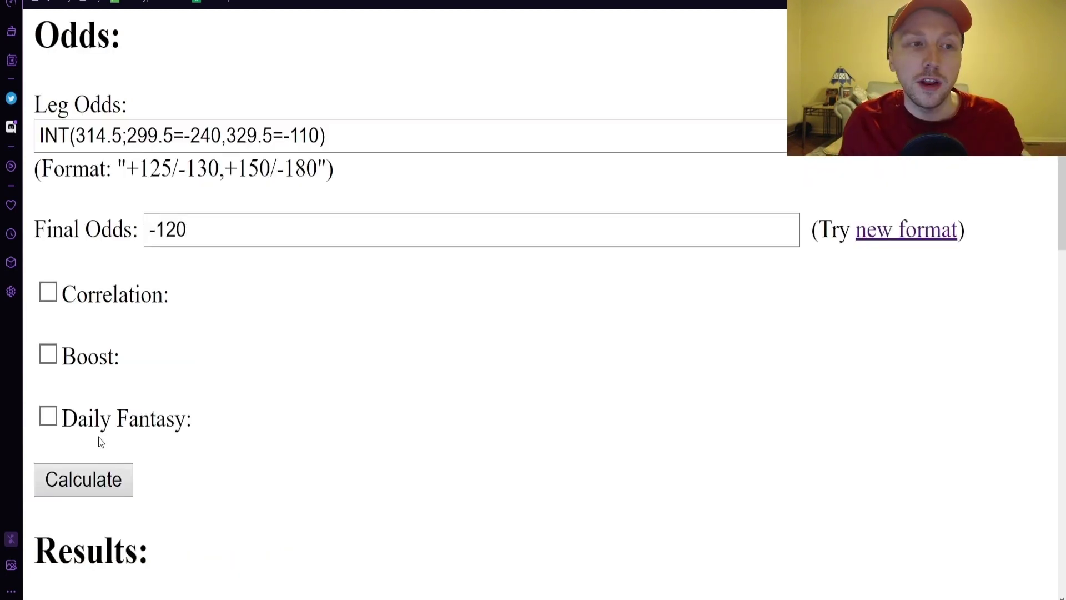
left_click(98, 132)
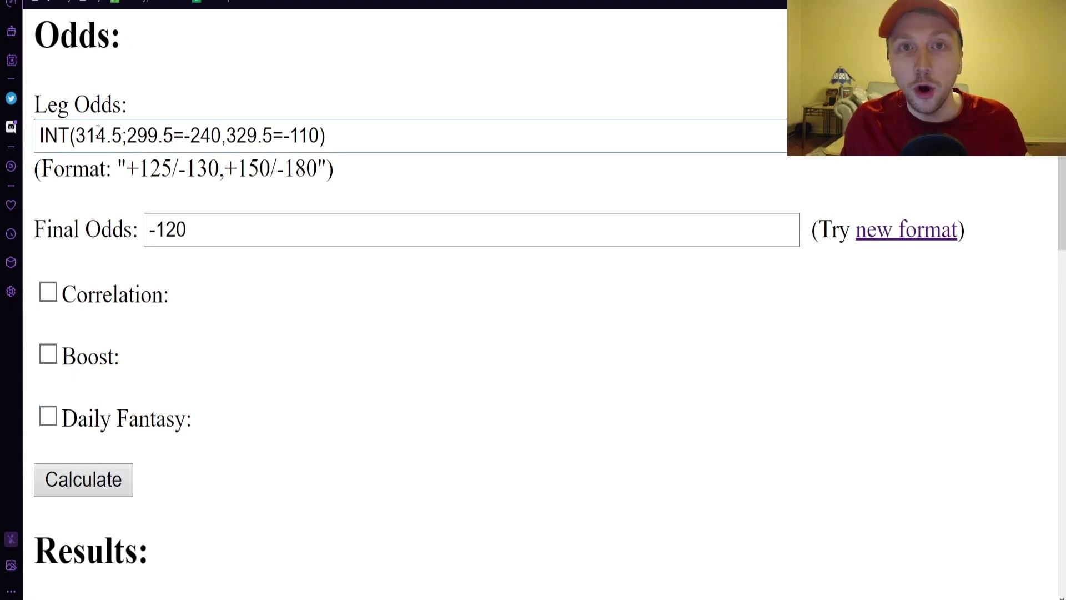
left_click(106, 481)
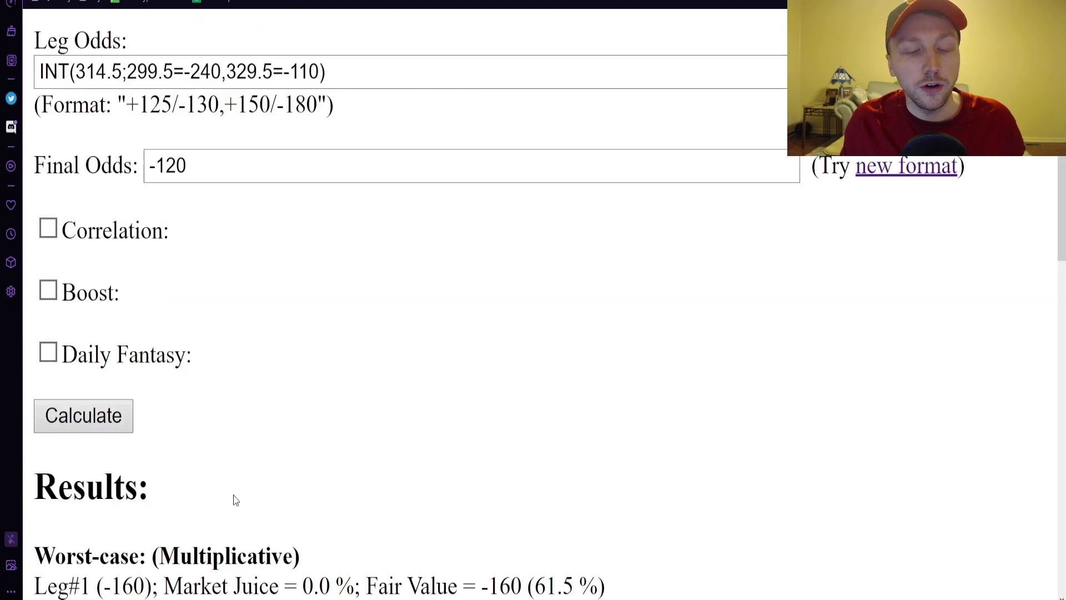
scroll(236, 499, "down", 3)
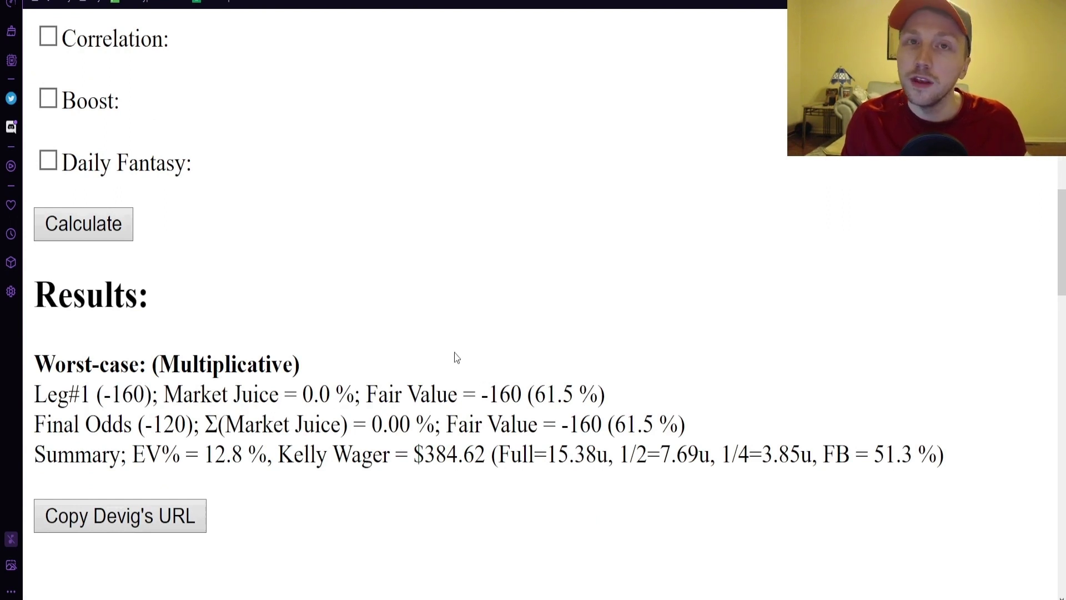
scroll(422, 333, "up", 2)
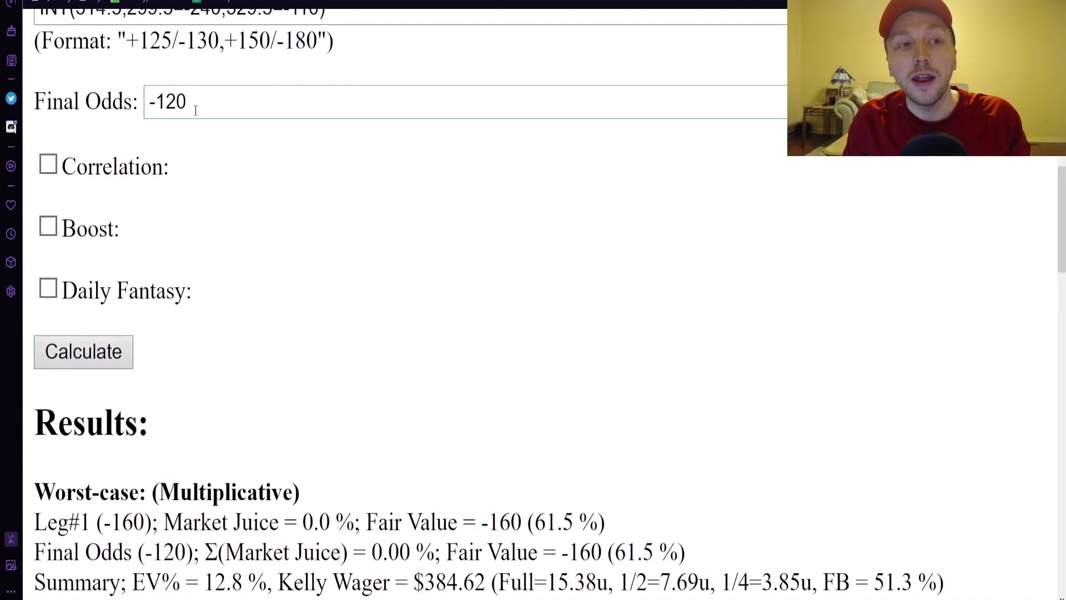
scroll(196, 110, "up", 1)
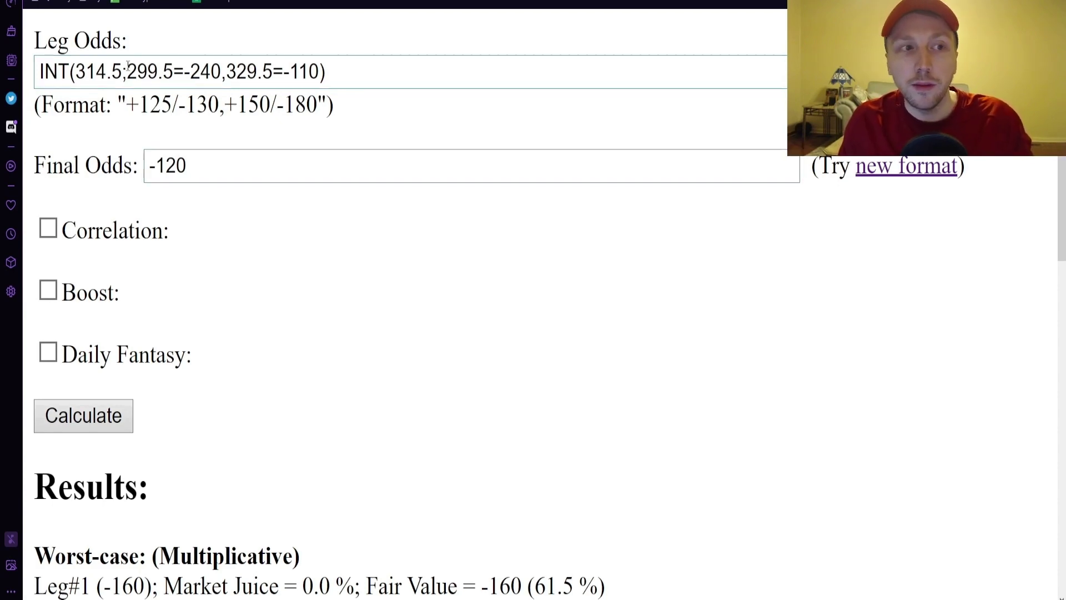
Change the INT function's target line to 311.5, recalculate and check the interpolated fair value
left_click(108, 71)
key("shift+Left")
type("1")
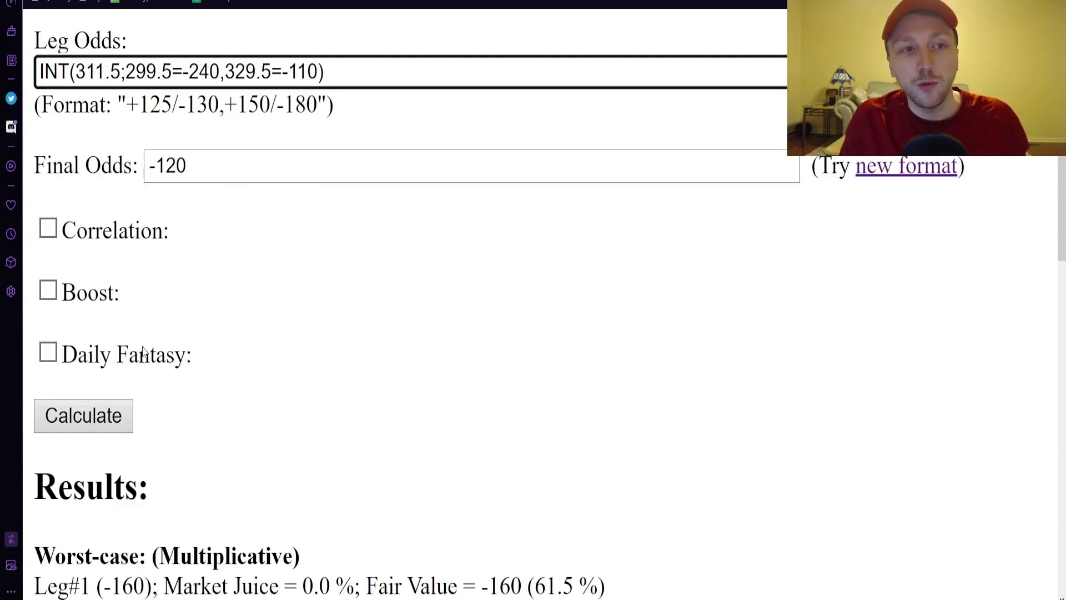
left_click(97, 427)
scroll(262, 448, "down", 15)
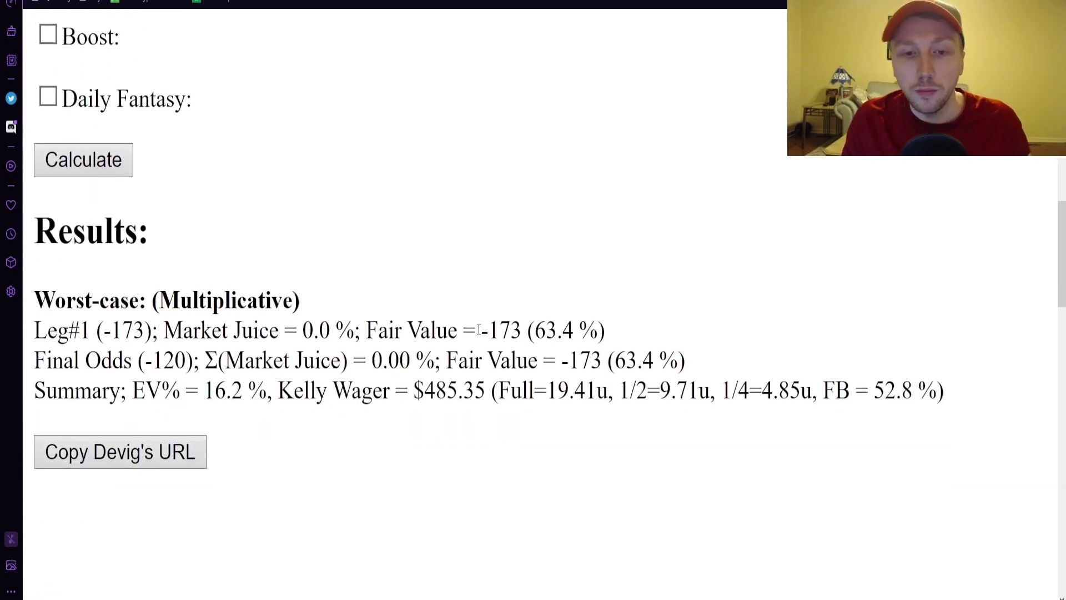
scroll(421, 305, "up", 5)
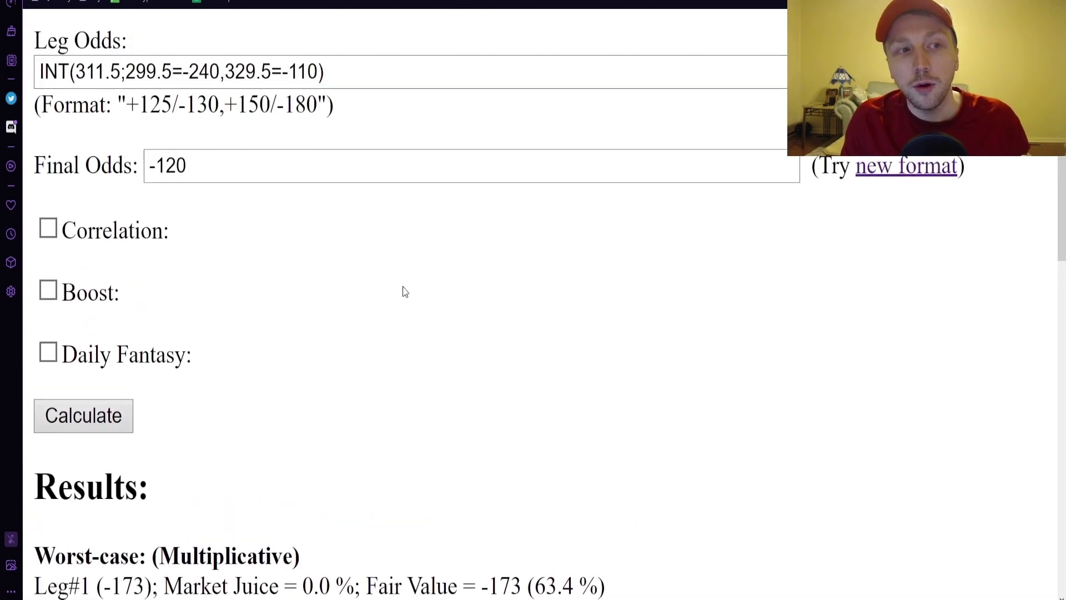
left_click(352, 71)
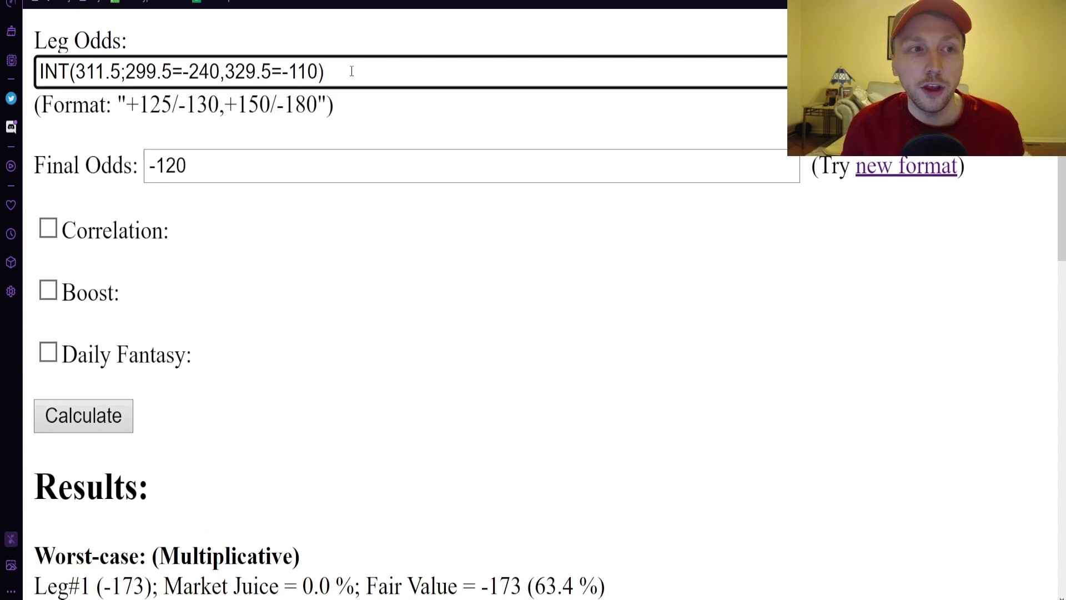